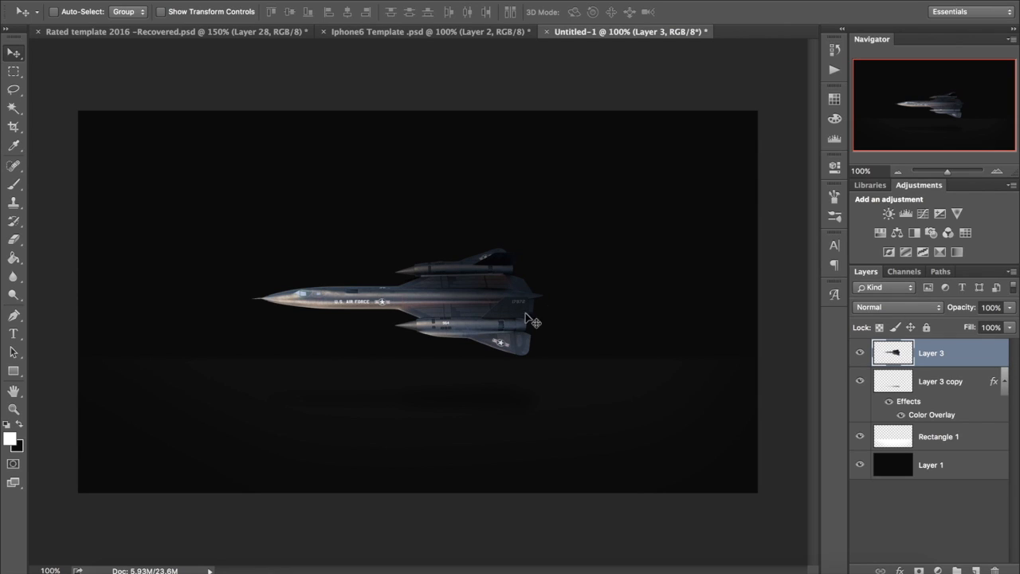
Step: Compare the canvas with Layer 3 and with Layer 3 copy hidden and shown, and collapse the Layer 3 copy effects list
{"action": "left_click", "coordinate": [859, 353]}
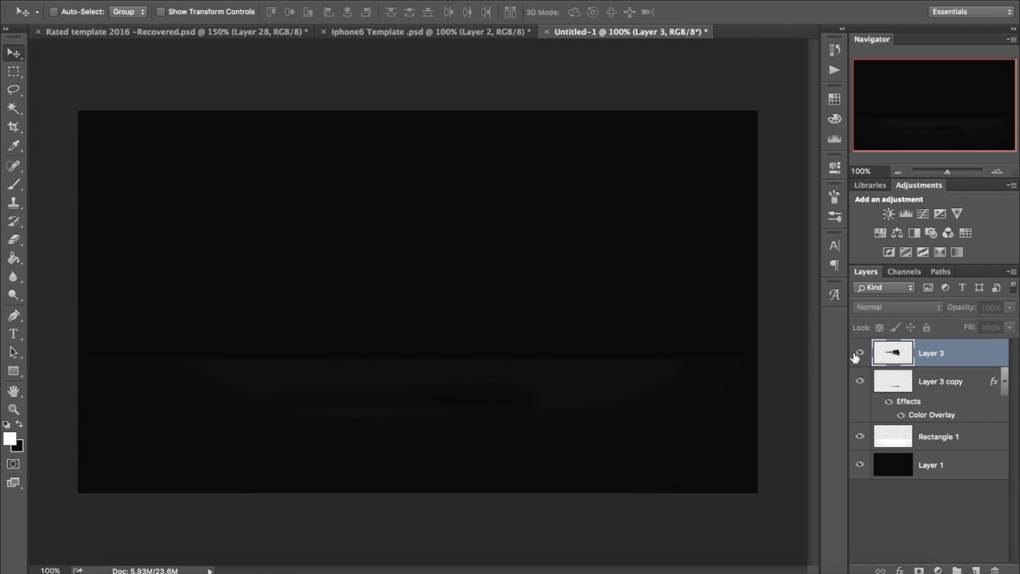
{"action": "left_click", "coordinate": [858, 353]}
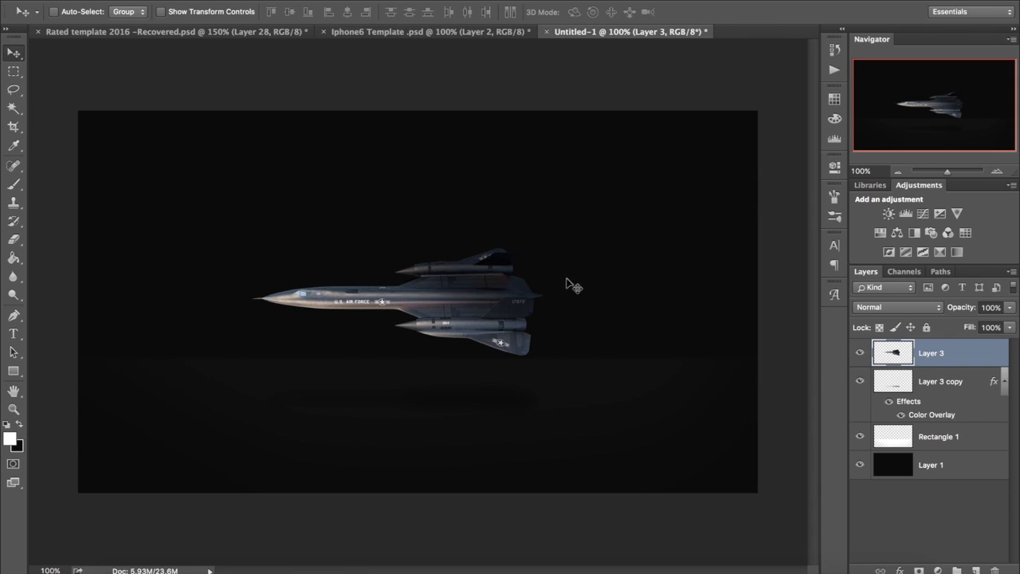
{"action": "left_click", "coordinate": [858, 381]}
{"action": "left_click", "coordinate": [858, 382]}
{"action": "left_click", "coordinate": [1003, 385]}
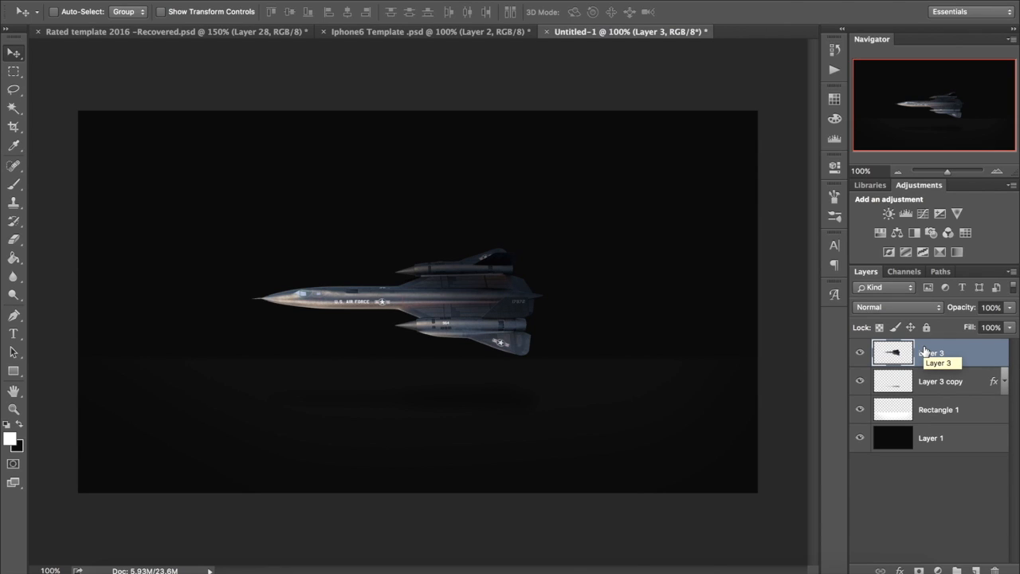
Step: Duplicate Layer 3 and apply a Motion Blur to the copy at a 3° angle and 344 pixels distance
{"action": "key", "text": "super+j"}
{"action": "left_click", "coordinate": [346, 0]}
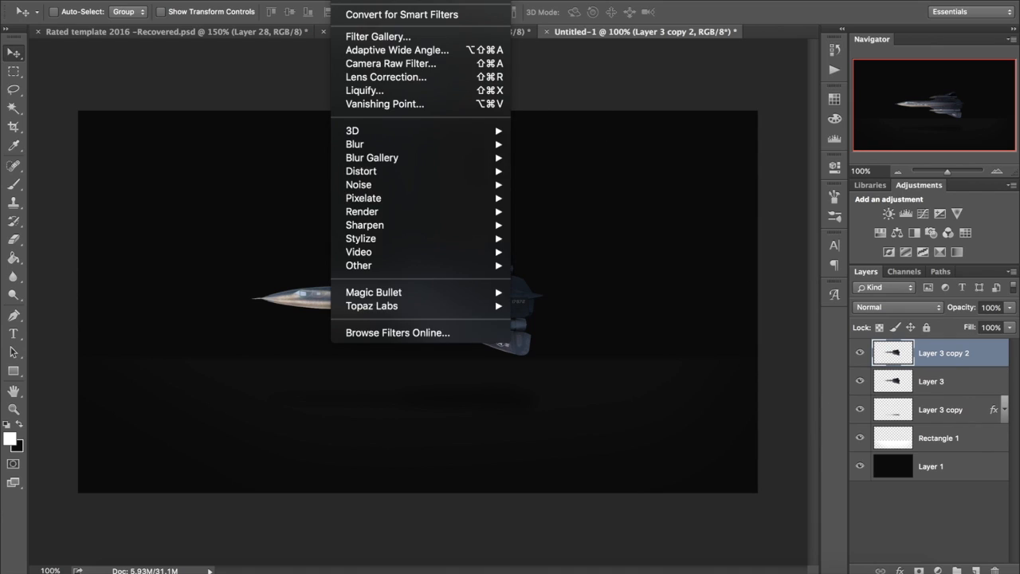
{"action": "mouse_move", "coordinate": [399, 145]}
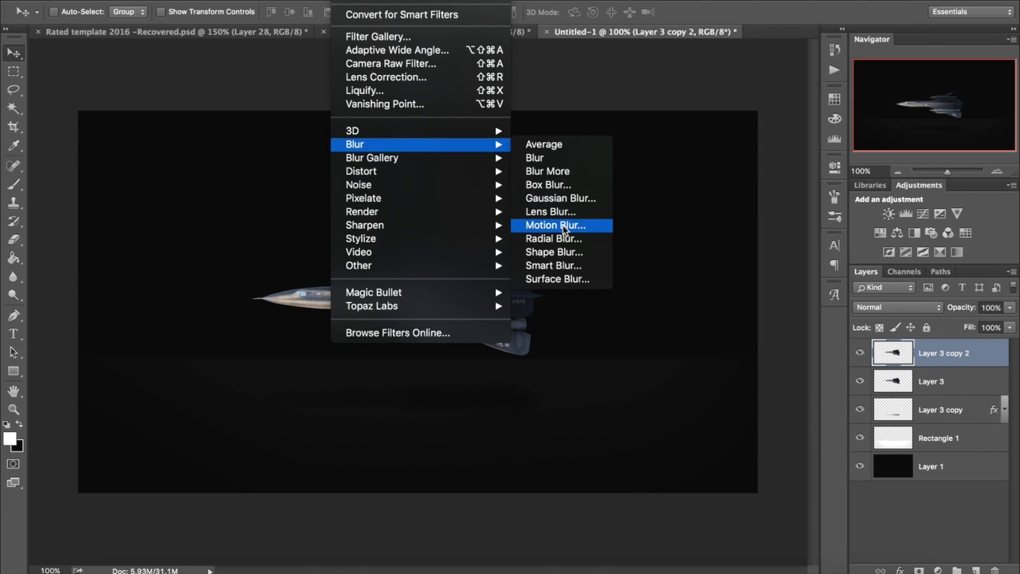
{"action": "left_click", "coordinate": [562, 225]}
{"action": "left_click_drag", "start_coordinate": [801, 347], "coordinate": [815, 350]}
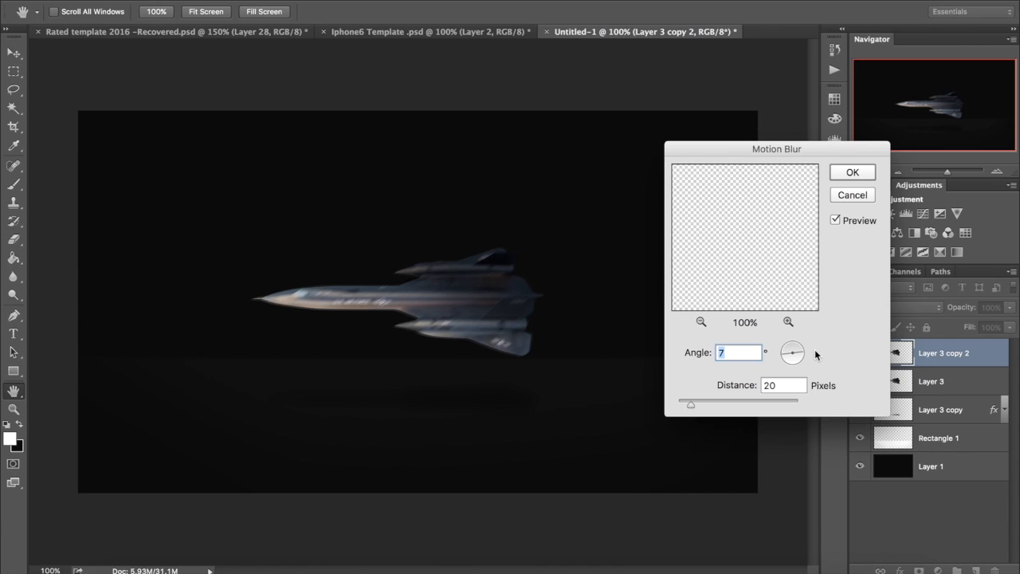
{"action": "left_click_drag", "start_coordinate": [713, 397], "coordinate": [760, 399]}
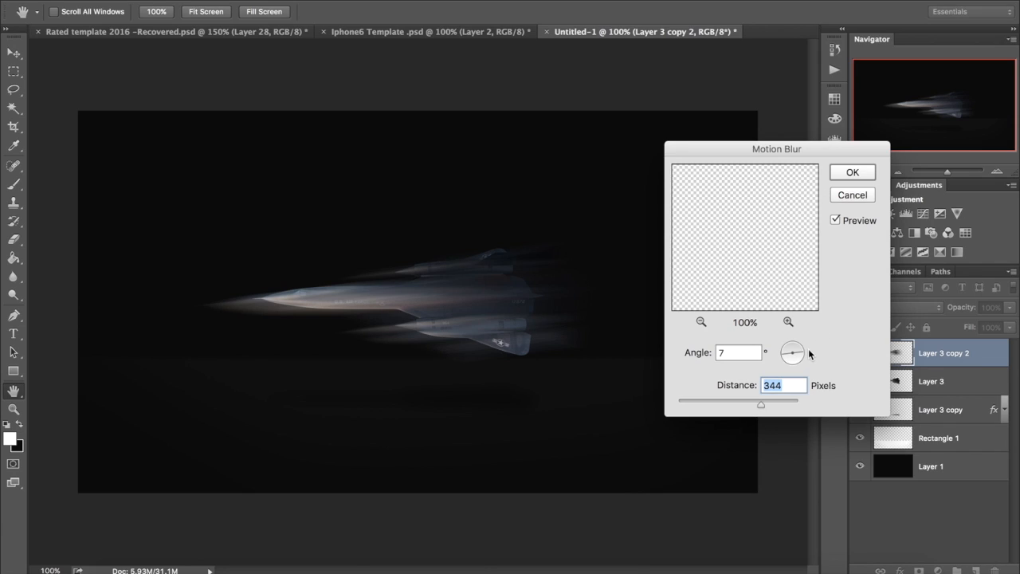
{"action": "left_click_drag", "start_coordinate": [805, 360], "coordinate": [804, 356]}
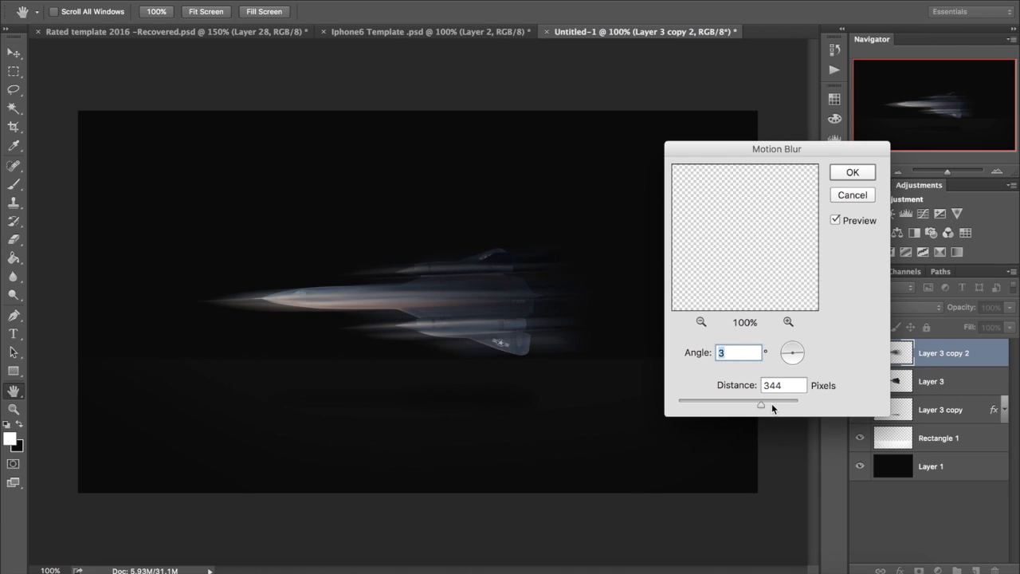
{"action": "left_click", "coordinate": [851, 172]}
Step: Erase the motion-blurred copy over the jet's nose, front fuselage and engine area with a large soft eraser, reduced to 175 for finer areas
{"action": "left_click", "coordinate": [11, 240]}
{"action": "mouse_move", "coordinate": [205, 296]}
{"action": "left_mouse_down"}
{"action": "mouse_move", "coordinate": [273, 298]}
{"action": "mouse_move", "coordinate": [329, 362]}
{"action": "left_mouse_up"}
{"action": "key", "text": "bracketleft"}
{"action": "key", "text": "bracketleft"}
{"action": "key", "text": "bracketleft"}
{"action": "key", "text": "bracketleft"}
{"action": "key", "text": "bracketleft"}
{"action": "key", "text": "bracketleft"}
{"action": "key", "text": "bracketleft"}
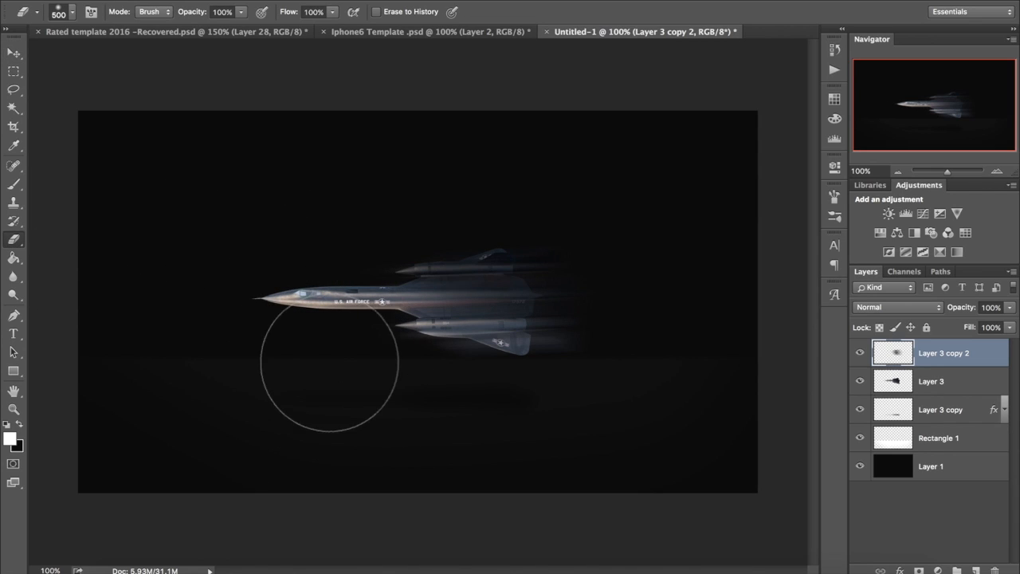
{"action": "mouse_move", "coordinate": [420, 303]}
{"action": "left_mouse_down"}
{"action": "mouse_move", "coordinate": [465, 379]}
{"action": "mouse_move", "coordinate": [452, 340]}
{"action": "mouse_move", "coordinate": [490, 368]}
{"action": "mouse_move", "coordinate": [444, 319]}
{"action": "mouse_move", "coordinate": [448, 250]}
{"action": "mouse_move", "coordinate": [466, 244]}
{"action": "mouse_move", "coordinate": [399, 307]}
{"action": "mouse_move", "coordinate": [459, 319]}
{"action": "mouse_move", "coordinate": [475, 353]}
{"action": "left_mouse_up"}
Step: Lower the motion-blurred copy's opacity to 35%, and delete that layer
{"action": "left_click", "coordinate": [993, 306]}
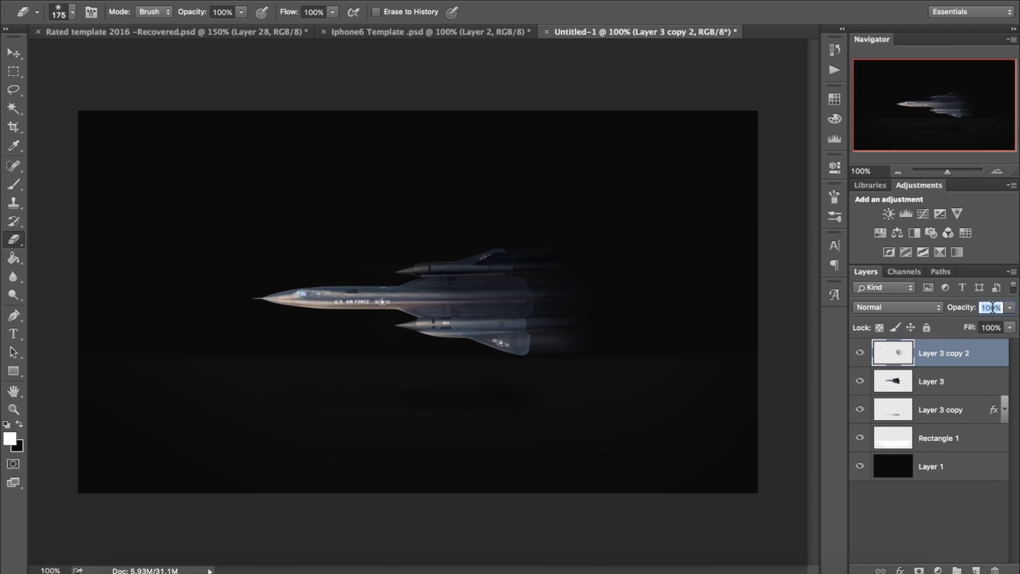
{"action": "type", "text": "35"}
{"action": "key", "text": "Return"}
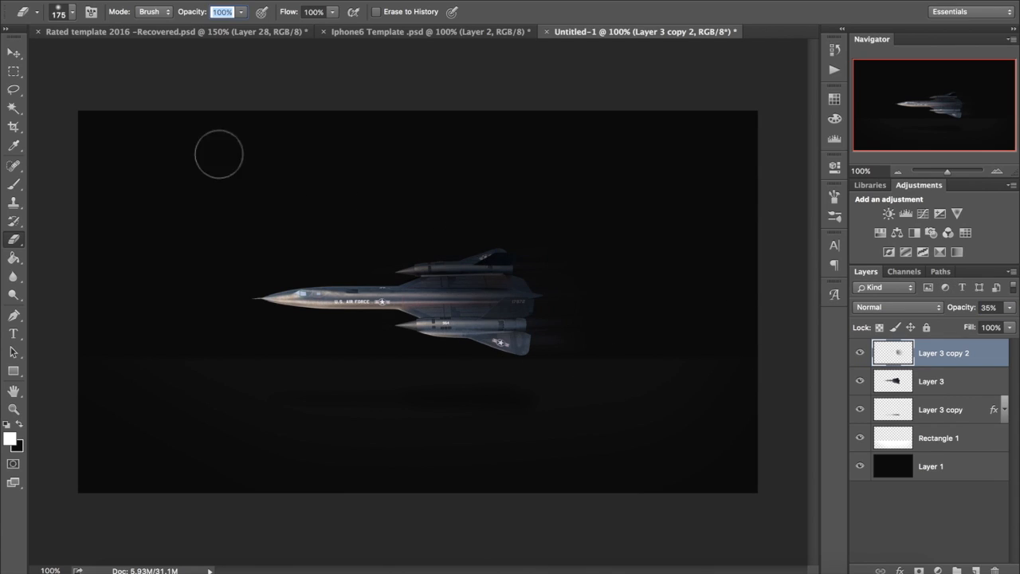
{"action": "left_click", "coordinate": [12, 56]}
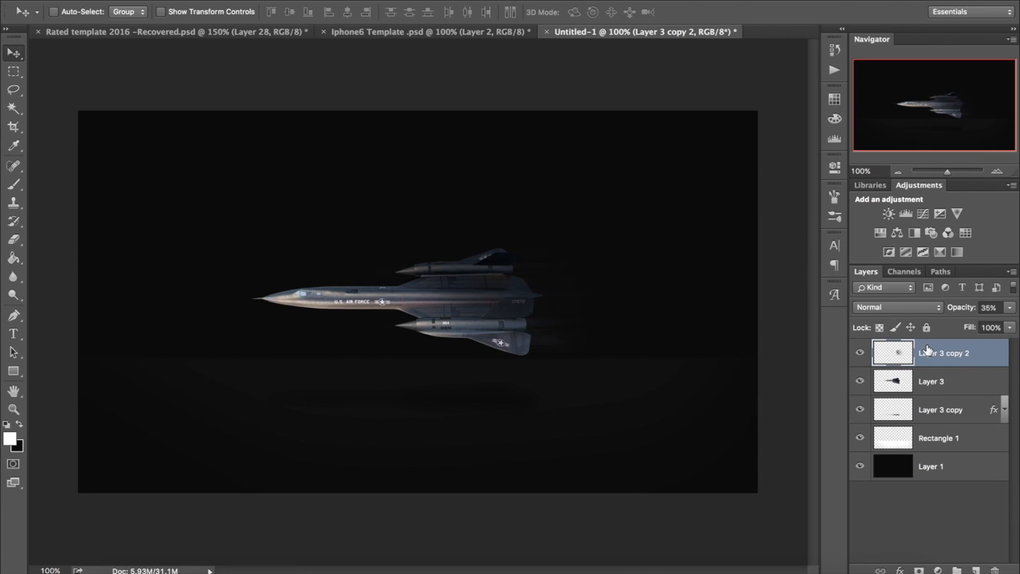
{"action": "key", "text": "Delete"}
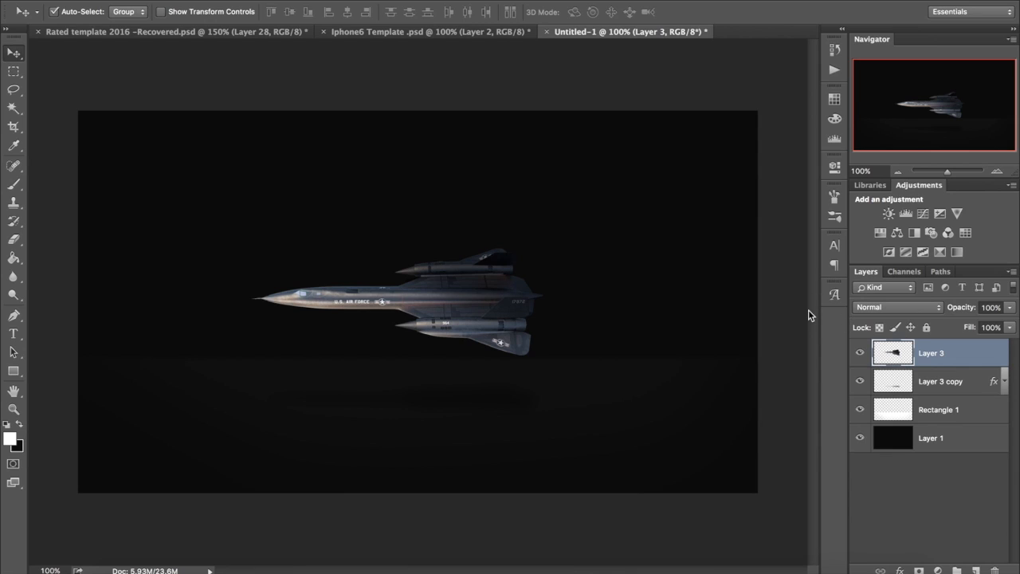
Step: Duplicate Layer 3 and move the copy to the very bottom of the layer stack, below Layer 1
{"action": "key", "text": "ctrl+j"}
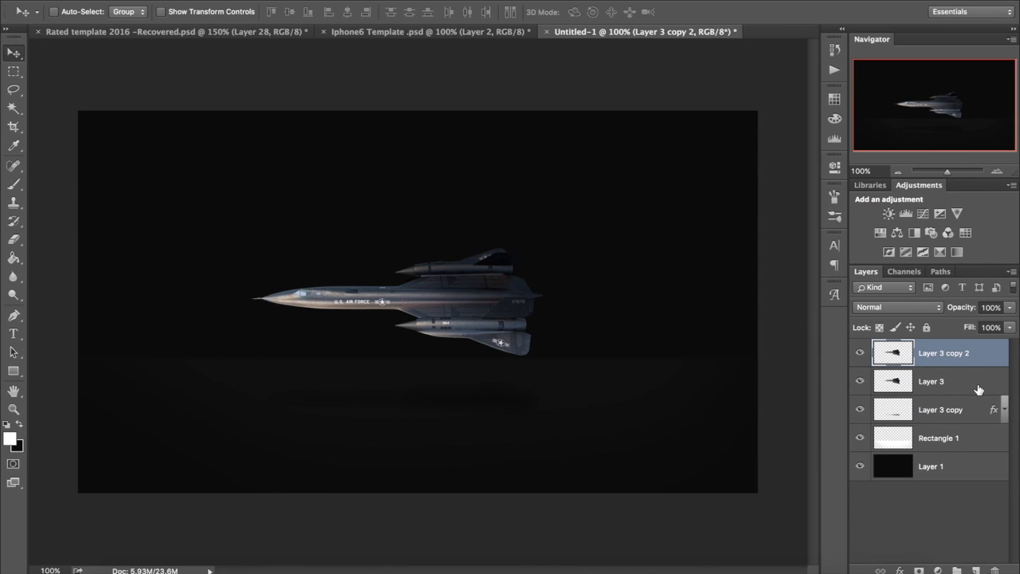
{"action": "left_click", "coordinate": [978, 391]}
{"action": "left_click_drag", "start_coordinate": [972, 356], "coordinate": [970, 527]}
Step: Duplicate Layer 3 again and apply a slight Gaussian Blur to the new top copy
{"action": "left_click", "coordinate": [946, 359]}
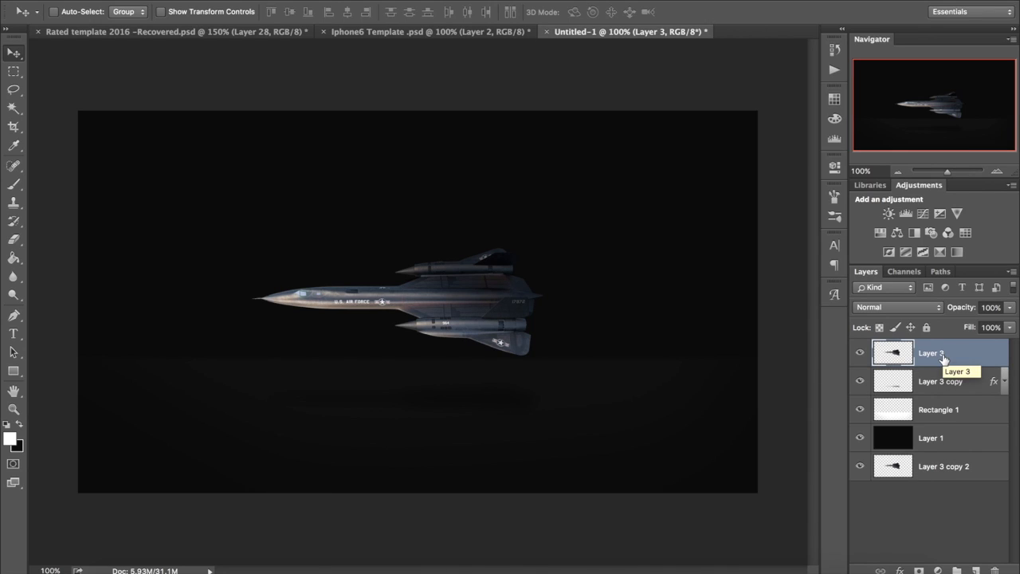
{"action": "key", "text": "super+j"}
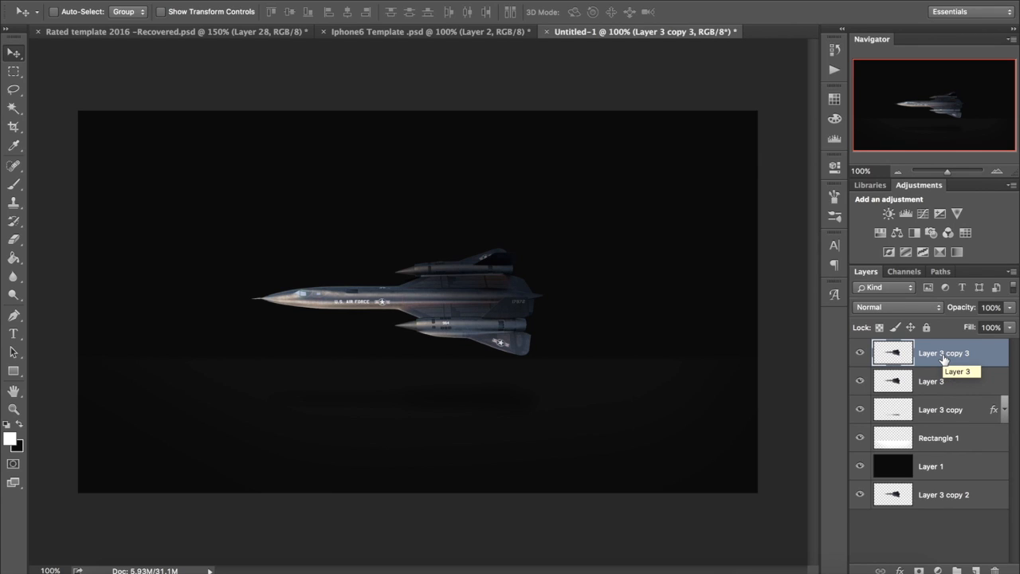
{"action": "left_click", "coordinate": [346, 0]}
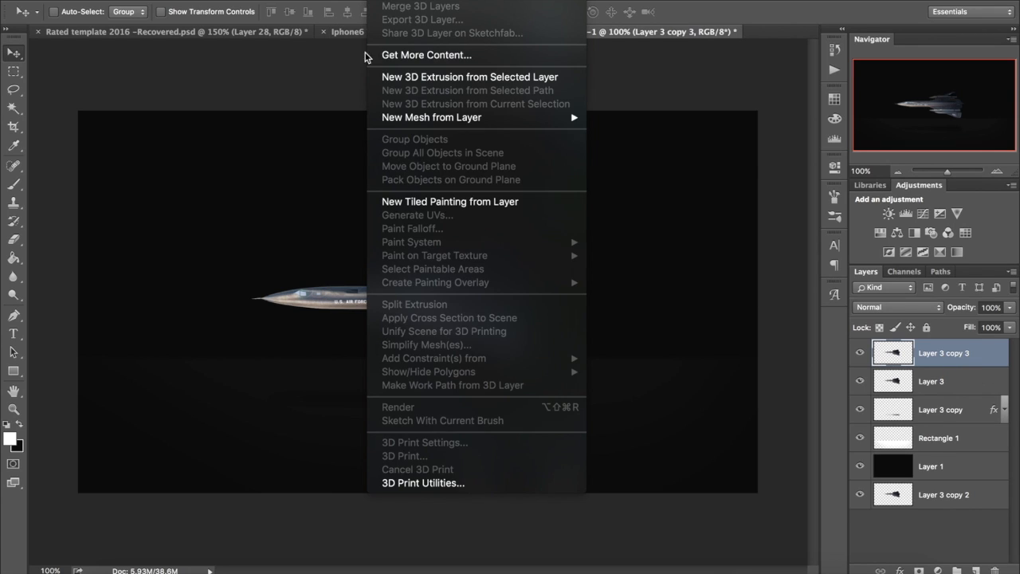
{"action": "mouse_move", "coordinate": [376, 145]}
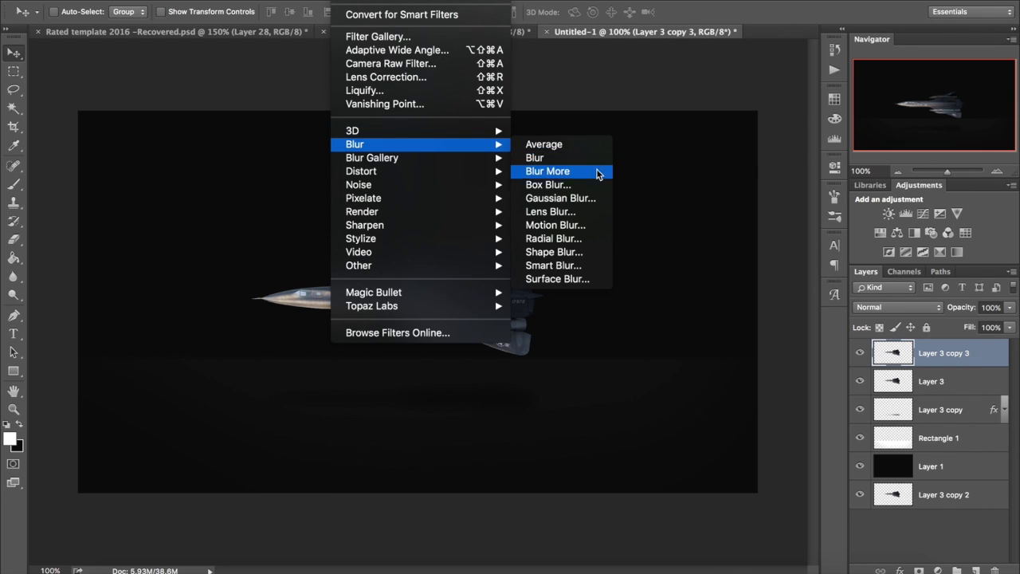
{"action": "left_click", "coordinate": [560, 198]}
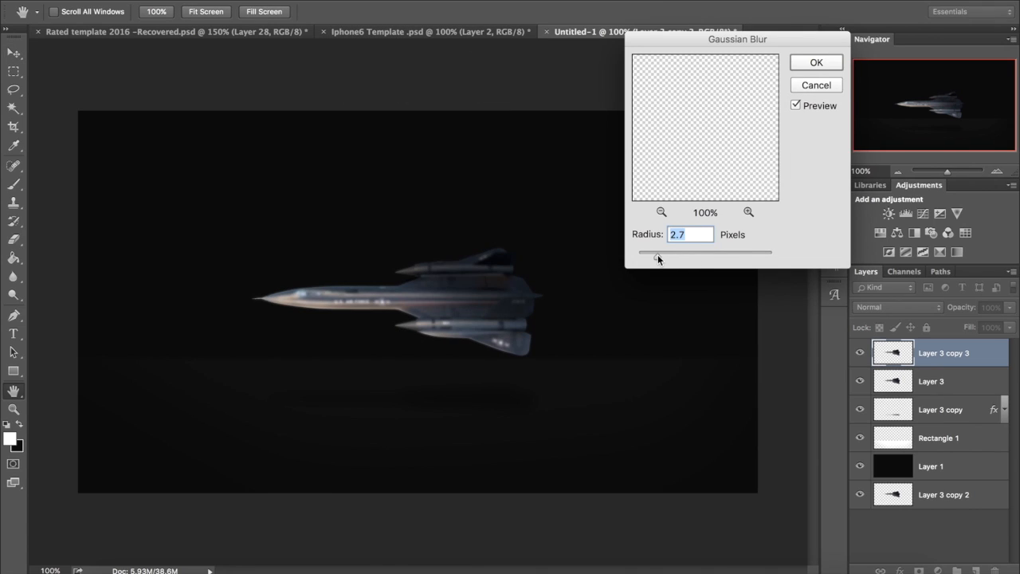
{"action": "left_click_drag", "start_coordinate": [654, 261], "coordinate": [651, 260]}
{"action": "key", "text": "Return"}
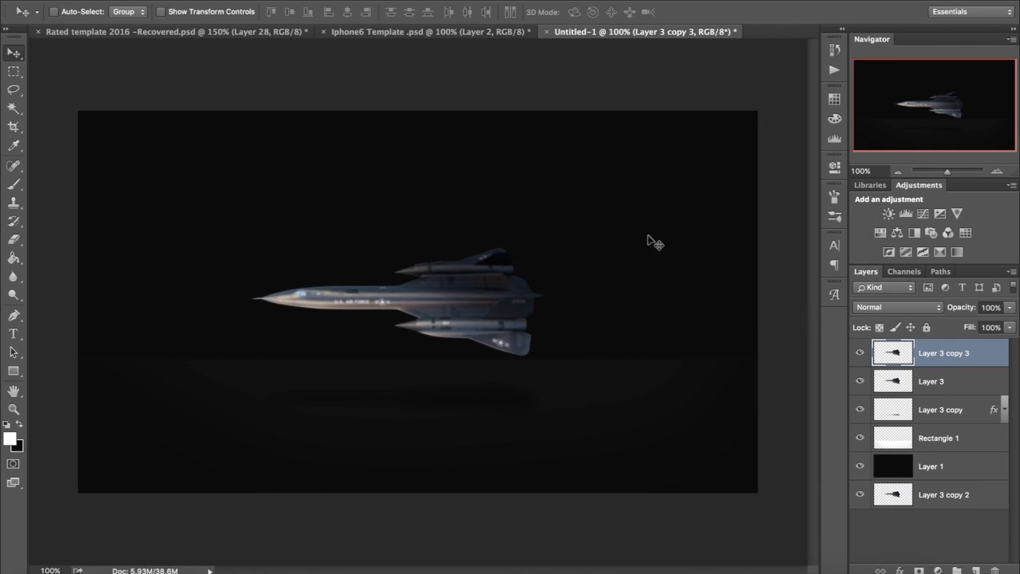
Step: Erase the front of the jet on the Gaussian-blurred Layer 3 copy 3 with the 175 soft eraser to reveal the sharp nose
{"action": "left_click", "coordinate": [926, 384]}
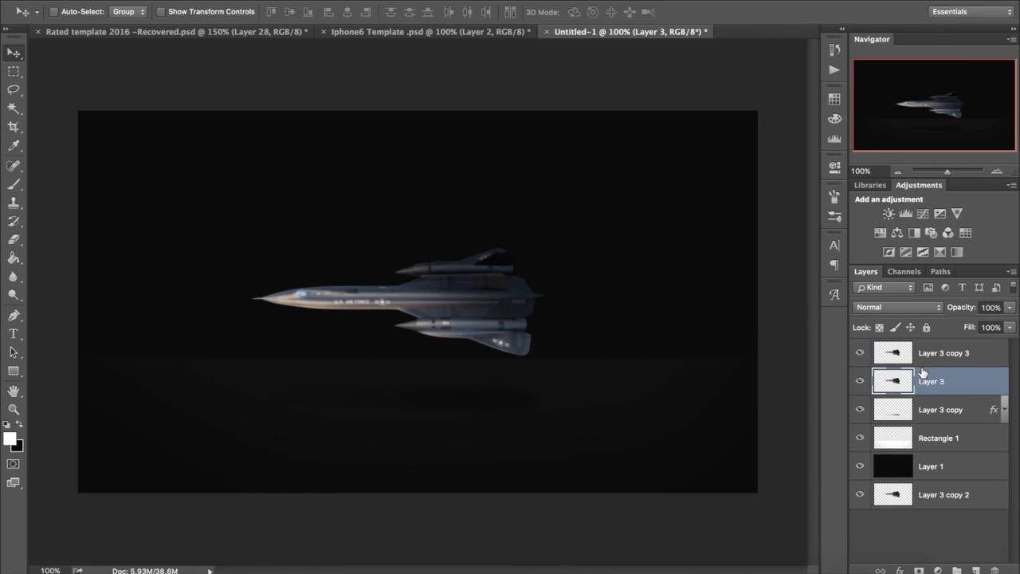
{"action": "left_click", "coordinate": [23, 237]}
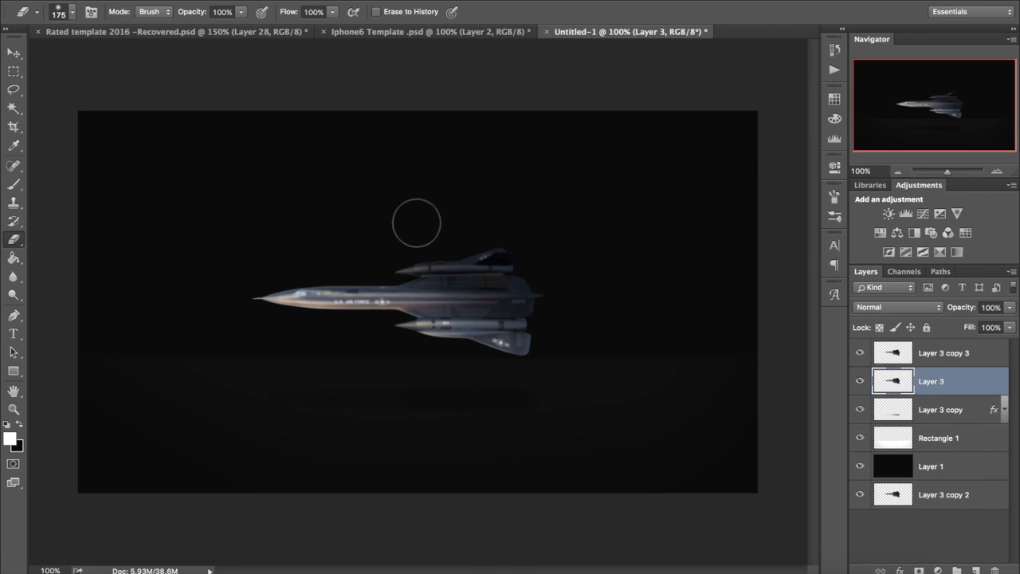
{"action": "left_click", "coordinate": [976, 354]}
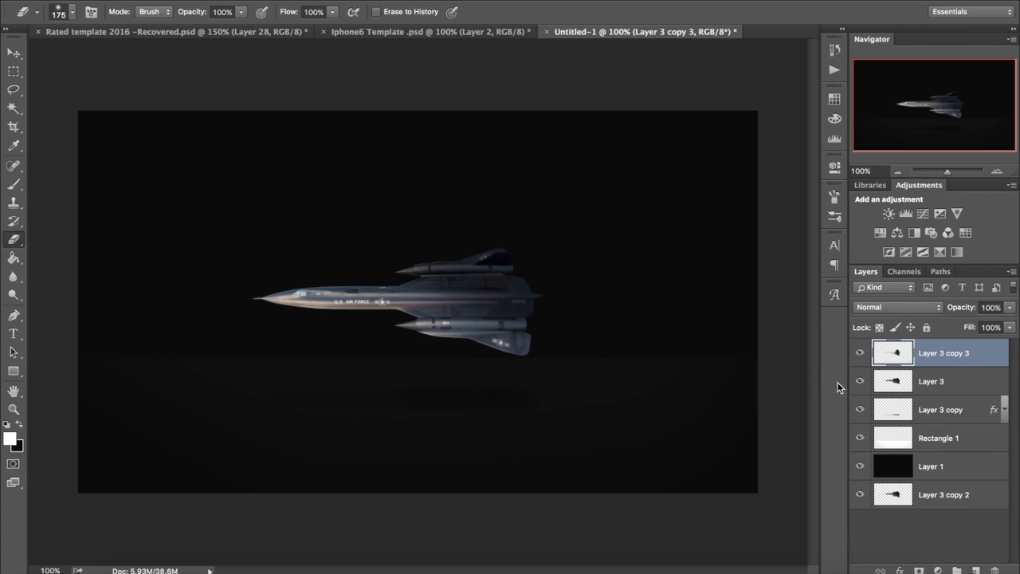
Step: Try erasing vertical strips across the middle of the jet on the sharp Layer 3, undoing each stroke
{"action": "left_click", "coordinate": [902, 385]}
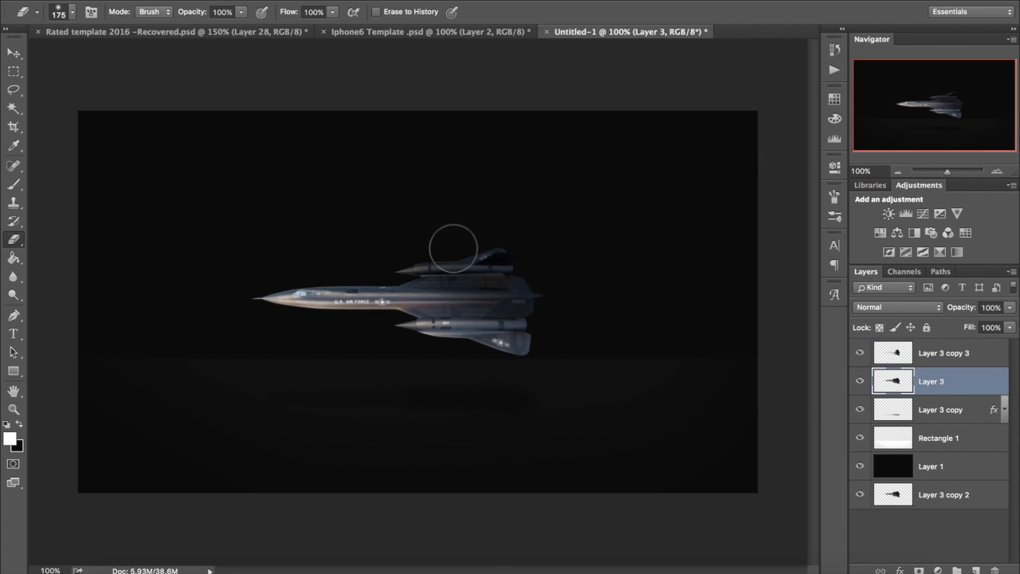
{"action": "mouse_move", "coordinate": [448, 249]}
{"action": "left_mouse_down"}
{"action": "mouse_move", "coordinate": [431, 355]}
{"action": "mouse_move", "coordinate": [454, 399]}
{"action": "left_mouse_up"}
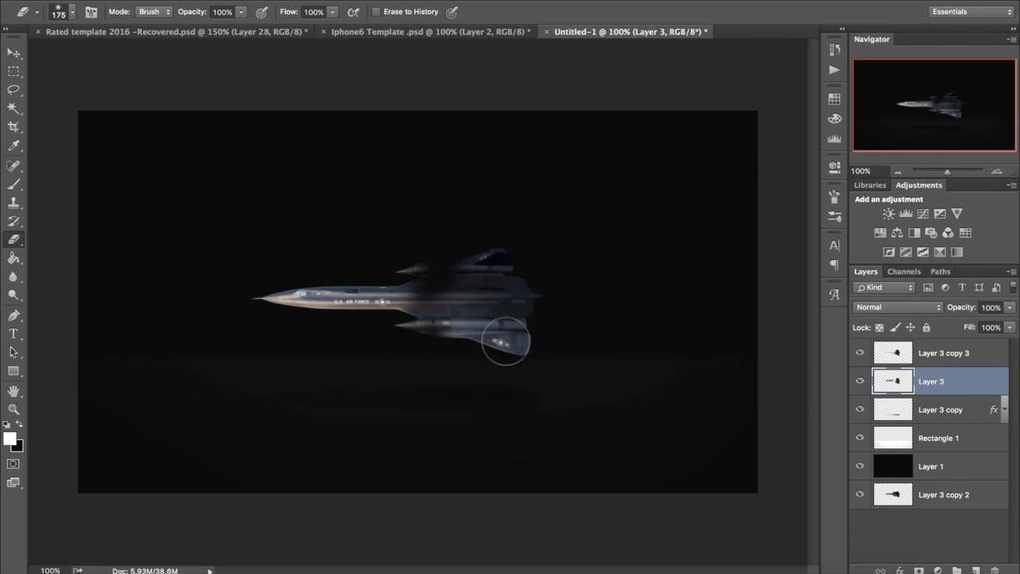
{"action": "key", "text": "super+z"}
{"action": "left_click_drag", "start_coordinate": [382, 258], "coordinate": [387, 359]}
{"action": "key", "text": "super+z"}
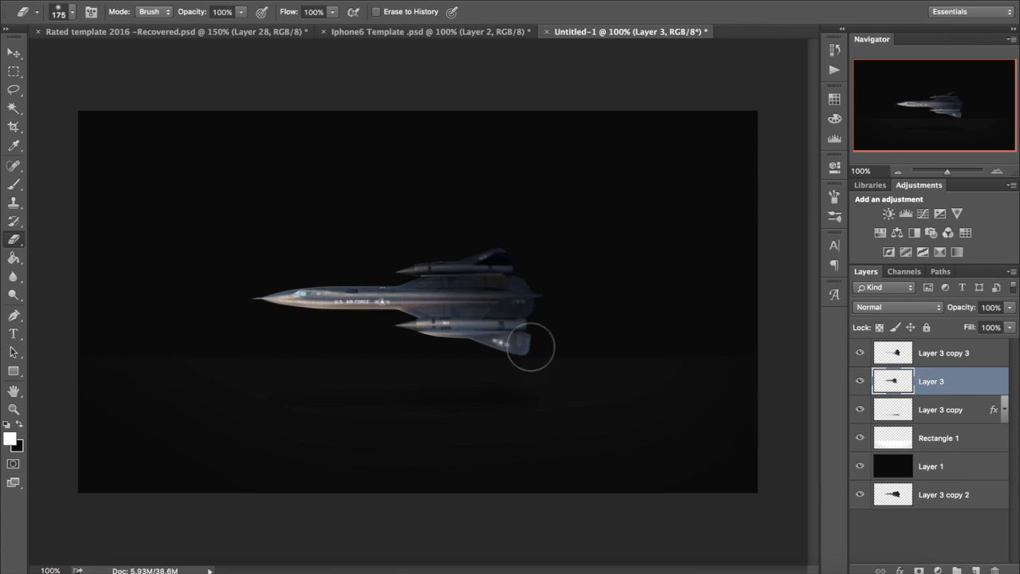
Step: Merge Layer 3 copy 3 and Layer 3 into a single layer
{"action": "left_click", "coordinate": [960, 352], "text": "shift"}
{"action": "right_click", "coordinate": [960, 352]}
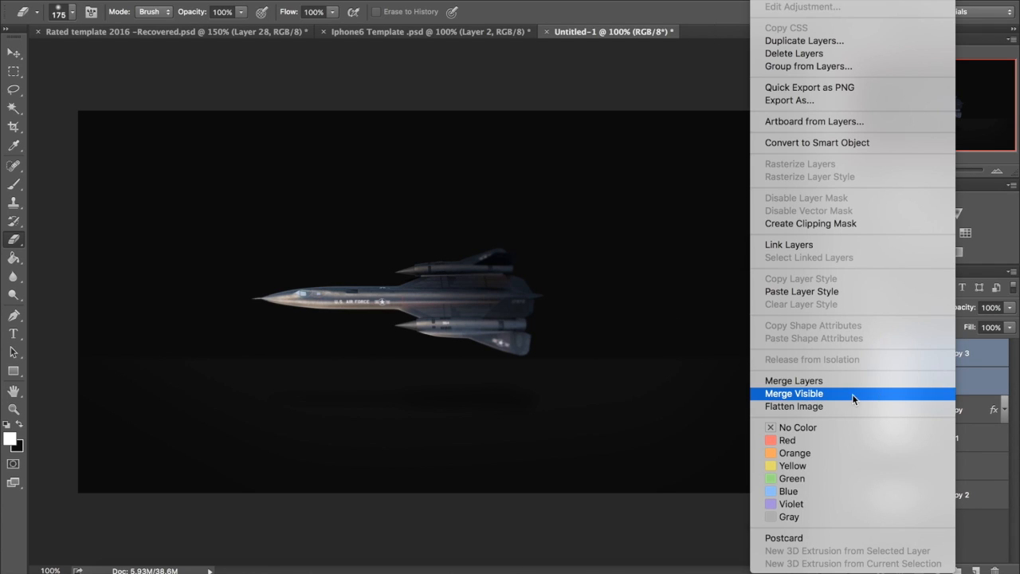
{"action": "left_click", "coordinate": [851, 384]}
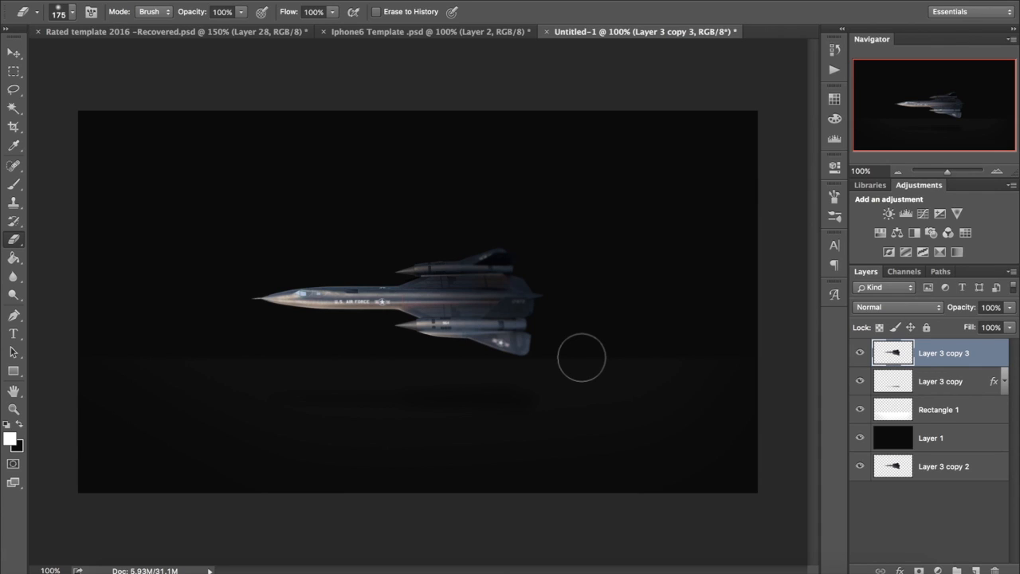
Step: Duplicate the merged jet layer and apply a Motion Blur to the copy at a 3° angle and 563 pixels distance
{"action": "left_click", "coordinate": [14, 52]}
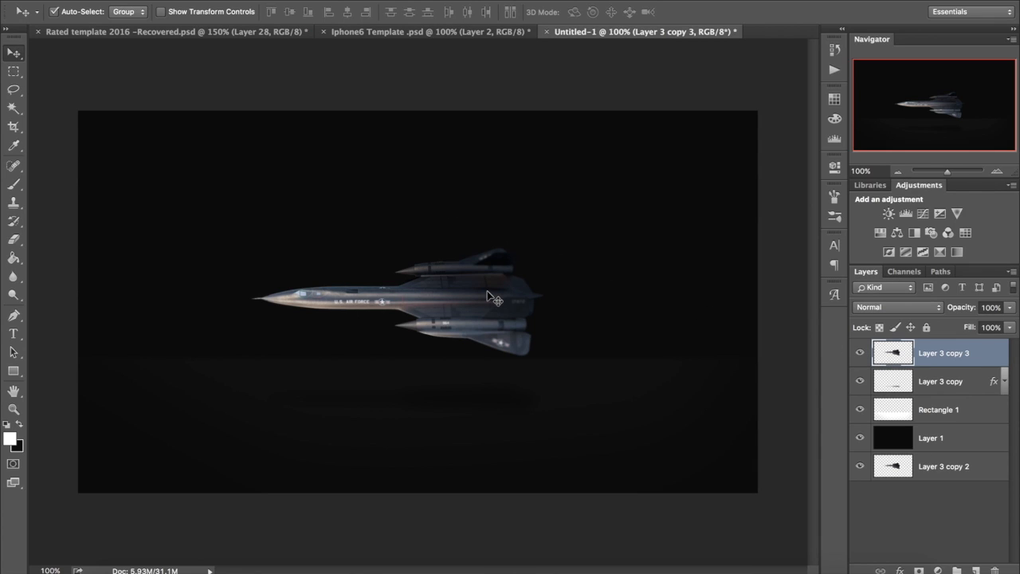
{"action": "key", "text": "ctrl+j"}
{"action": "left_click", "coordinate": [346, 1]}
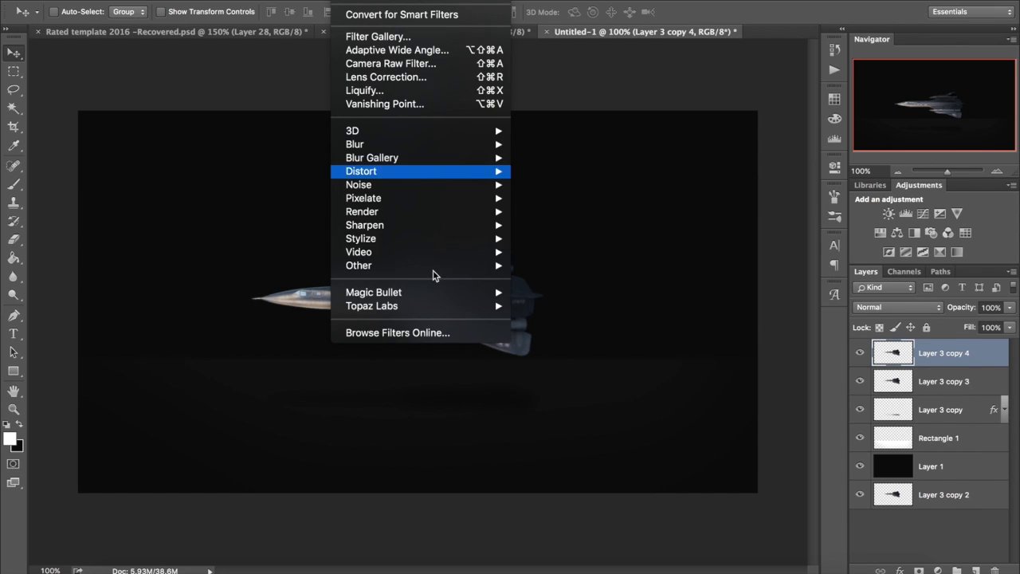
{"action": "mouse_move", "coordinate": [401, 147]}
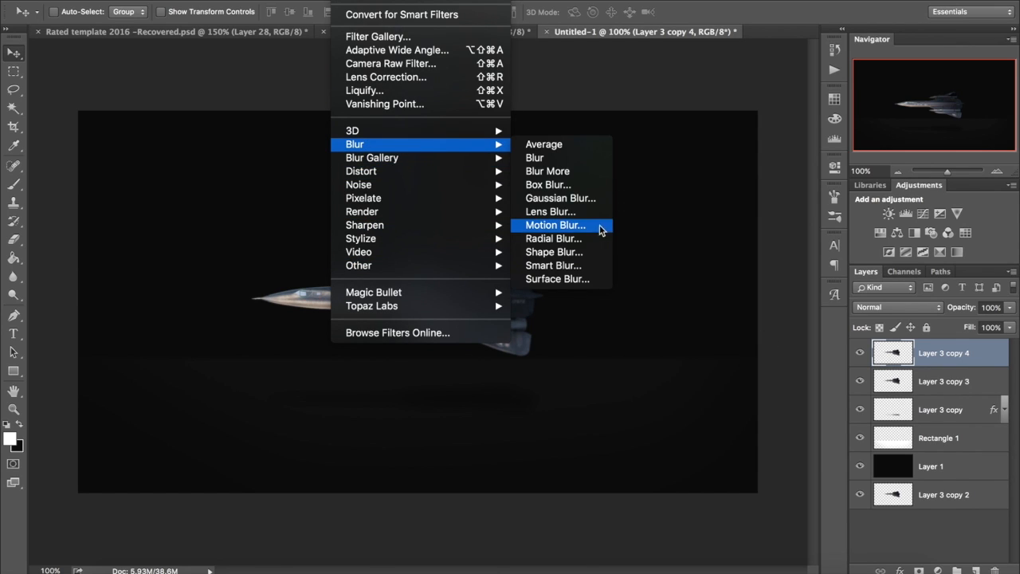
{"action": "left_click", "coordinate": [581, 226]}
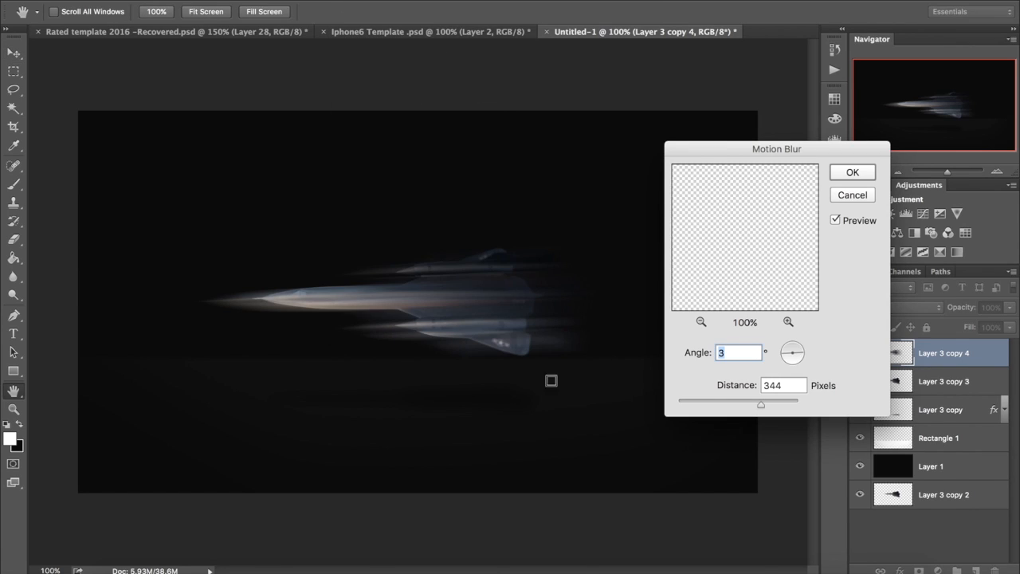
{"action": "mouse_move", "coordinate": [760, 407]}
{"action": "left_mouse_down"}
{"action": "mouse_move", "coordinate": [773, 402]}
{"action": "mouse_move", "coordinate": [765, 407]}
{"action": "left_mouse_up"}
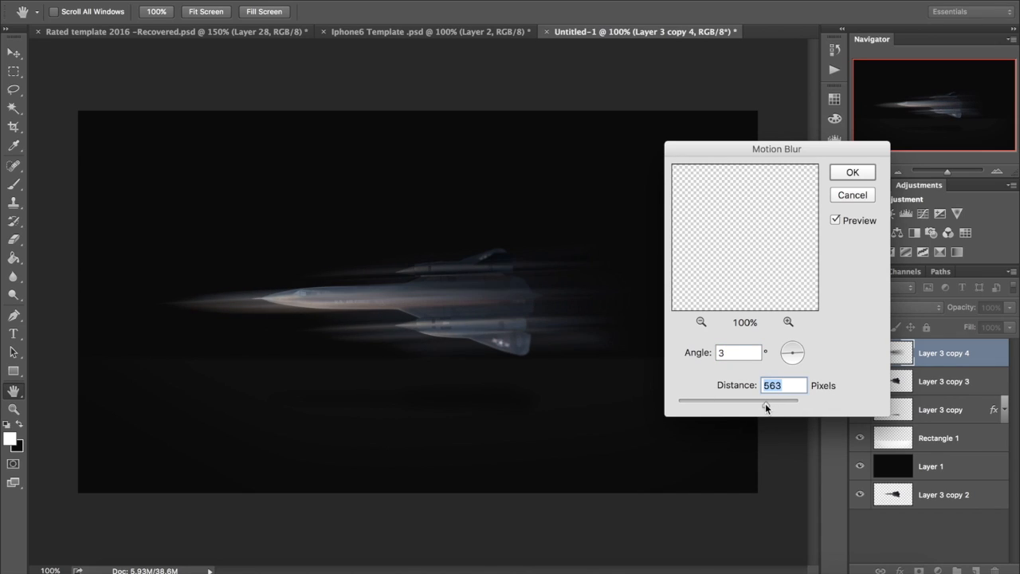
{"action": "left_click", "coordinate": [852, 172]}
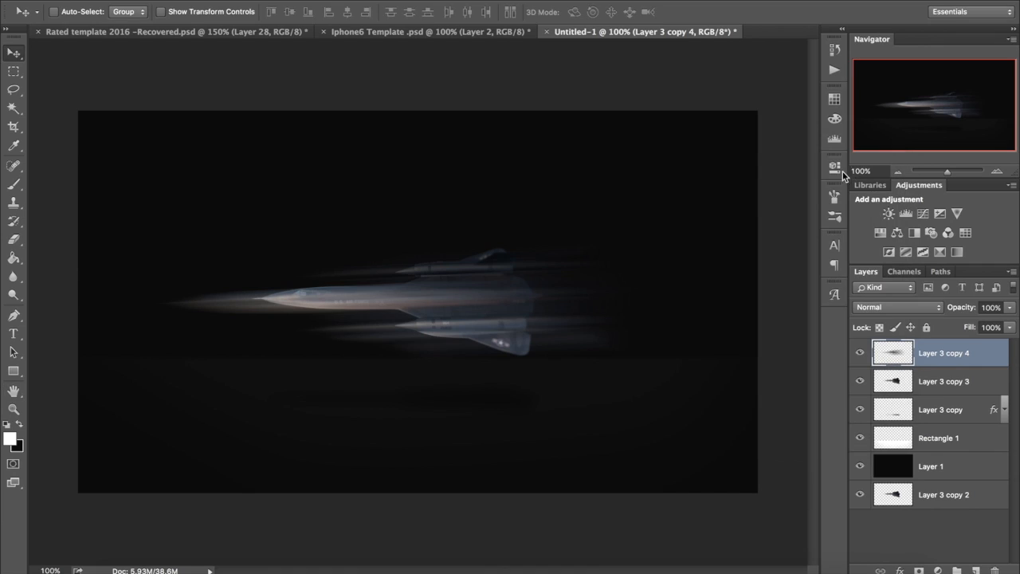
Step: Erase the motion blur over the jet's nose, front fuselage and engine fronts on Layer 3 copy 4, keeping the trails behind the tail
{"action": "left_click", "coordinate": [14, 239]}
{"action": "mouse_move", "coordinate": [191, 296]}
{"action": "left_mouse_down"}
{"action": "mouse_move", "coordinate": [323, 304]}
{"action": "mouse_move", "coordinate": [352, 290]}
{"action": "mouse_move", "coordinate": [333, 278]}
{"action": "mouse_move", "coordinate": [406, 251]}
{"action": "mouse_move", "coordinate": [347, 318]}
{"action": "mouse_move", "coordinate": [425, 333]}
{"action": "mouse_move", "coordinate": [411, 349]}
{"action": "mouse_move", "coordinate": [439, 329]}
{"action": "mouse_move", "coordinate": [439, 266]}
{"action": "left_mouse_up"}
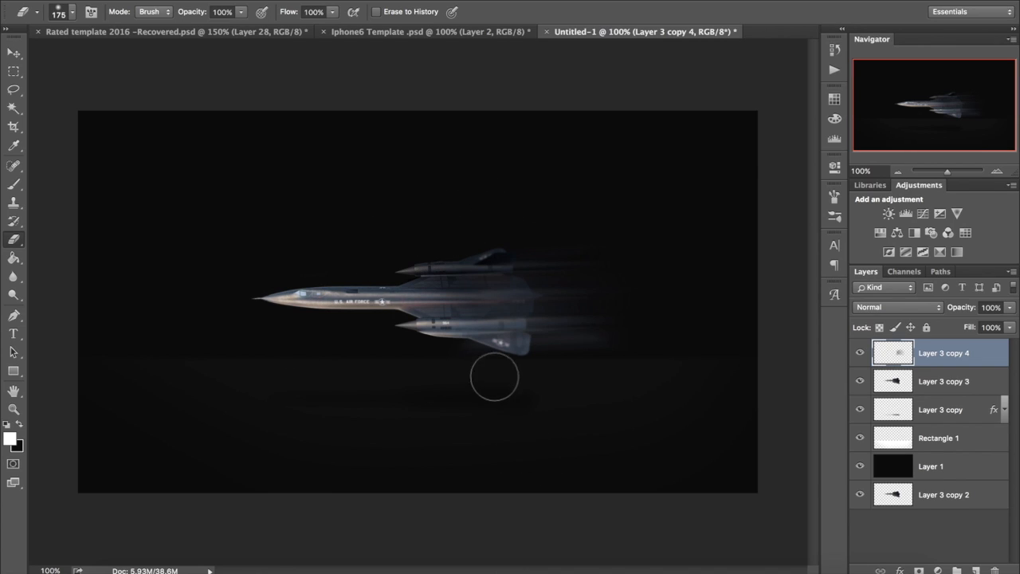
Step: Try opacities of 25%, 40% and 35% on Layer 3 copy 4, and return the layer to 100%
{"action": "left_click", "coordinate": [988, 309]}
{"action": "type", "text": "25"}
{"action": "key", "text": "Return"}
{"action": "key", "text": "Return"}
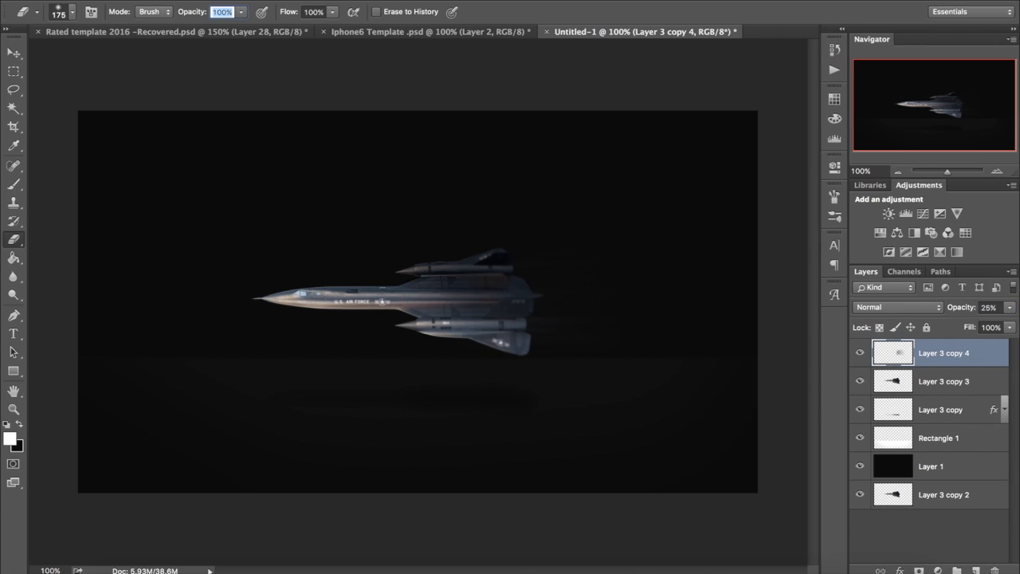
{"action": "left_click", "coordinate": [988, 307]}
{"action": "type", "text": "40"}
{"action": "key", "text": "Return"}
{"action": "left_click", "coordinate": [986, 307]}
{"action": "type", "text": "35"}
{"action": "key", "text": "Return"}
{"action": "left_click", "coordinate": [13, 52]}
{"action": "left_click_drag", "start_coordinate": [1010, 307], "coordinate": [1011, 335]}
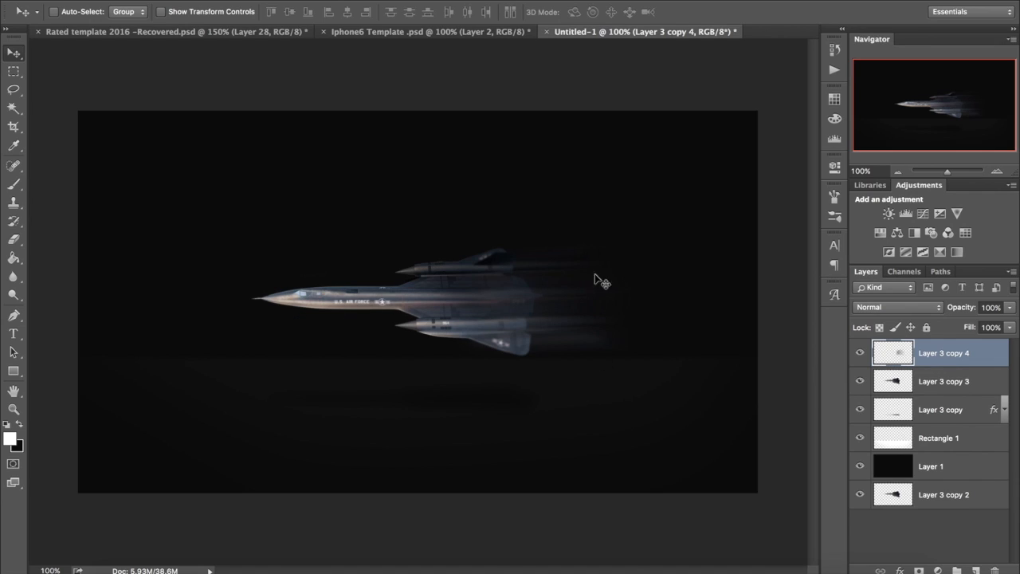
Step: Set the opacity of the motion trail layer, Layer 3 copy 4, to 35%
{"action": "left_click", "coordinate": [991, 308]}
{"action": "type", "text": "35"}
{"action": "key", "text": "Return"}
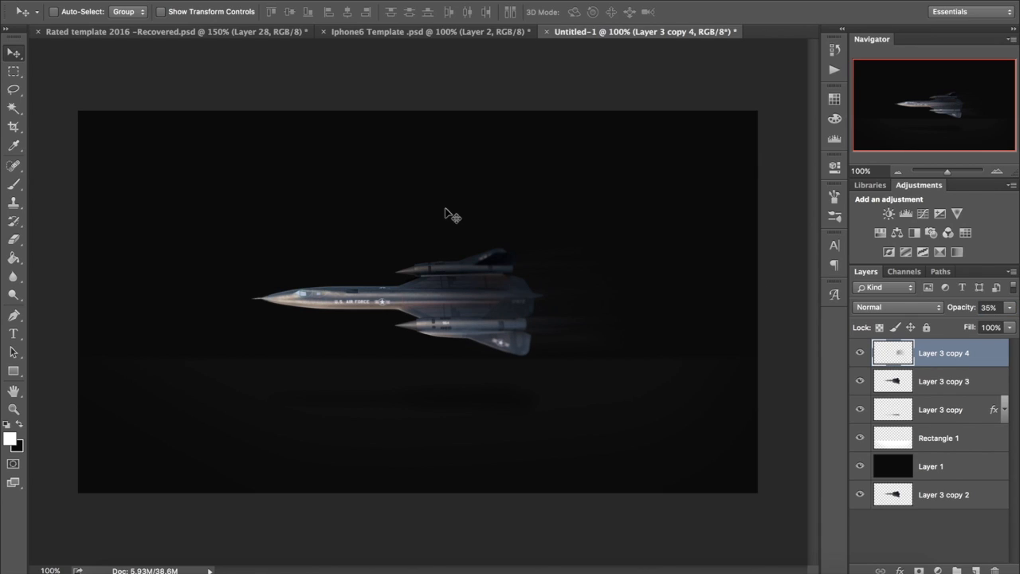
Step: Duplicate Layer 3 copy 4 and erase the far ends of the copy's trails with a soft 600-pixel eraser
{"action": "left_click_drag", "start_coordinate": [562, 261], "coordinate": [573, 303]}
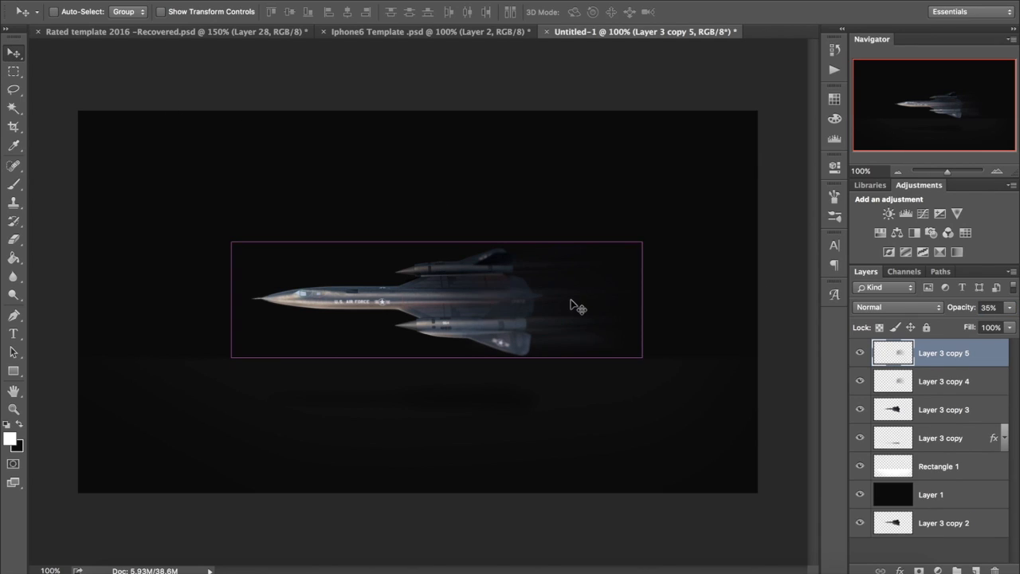
{"action": "key", "text": "e"}
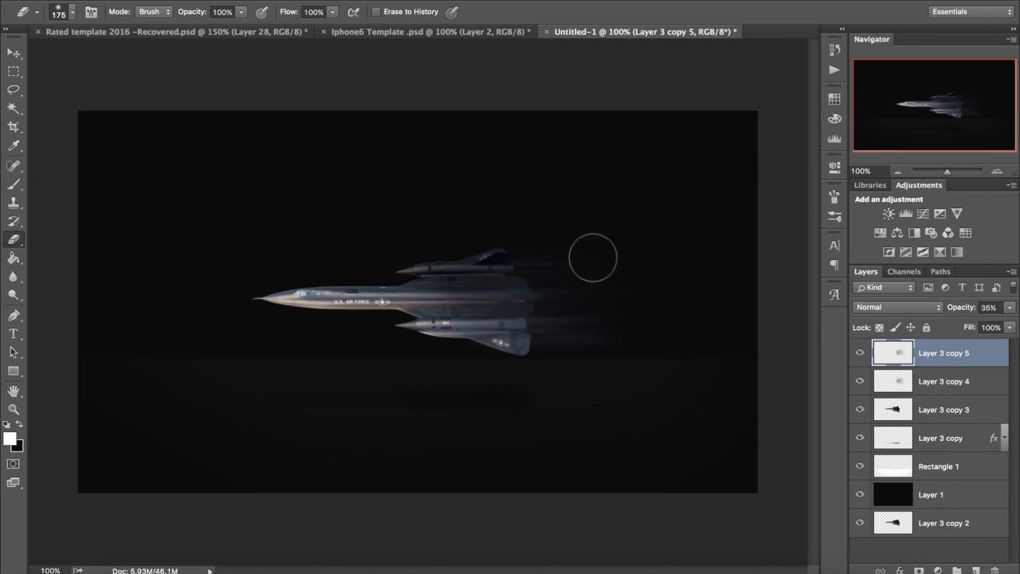
{"action": "key", "text": "bracketright"}
{"action": "key", "text": "bracketright"}
{"action": "key", "text": "bracketright"}
{"action": "key", "text": "bracketright"}
{"action": "key", "text": "bracketright"}
{"action": "key", "text": "bracketright"}
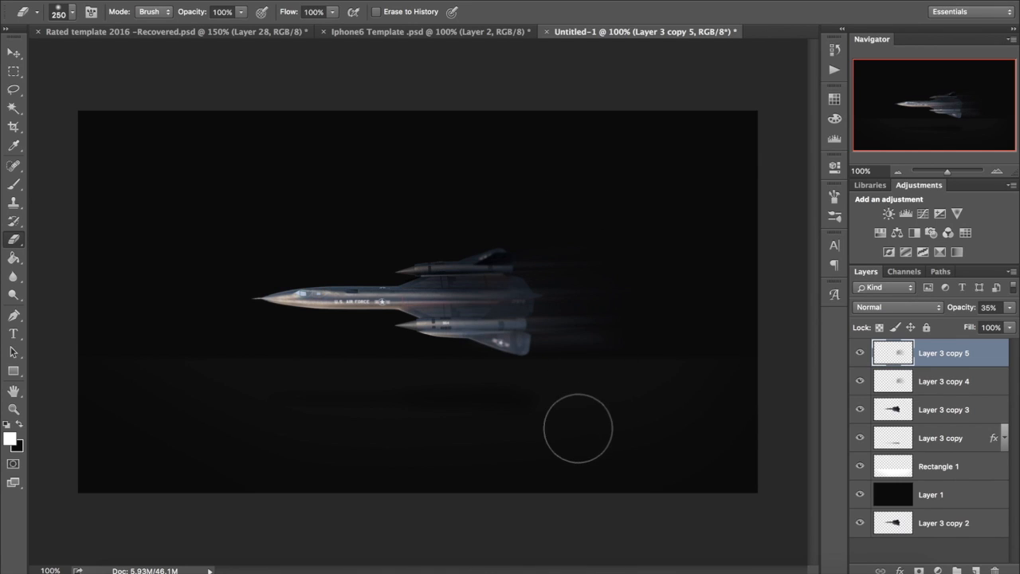
{"action": "left_click_drag", "start_coordinate": [622, 219], "coordinate": [662, 447]}
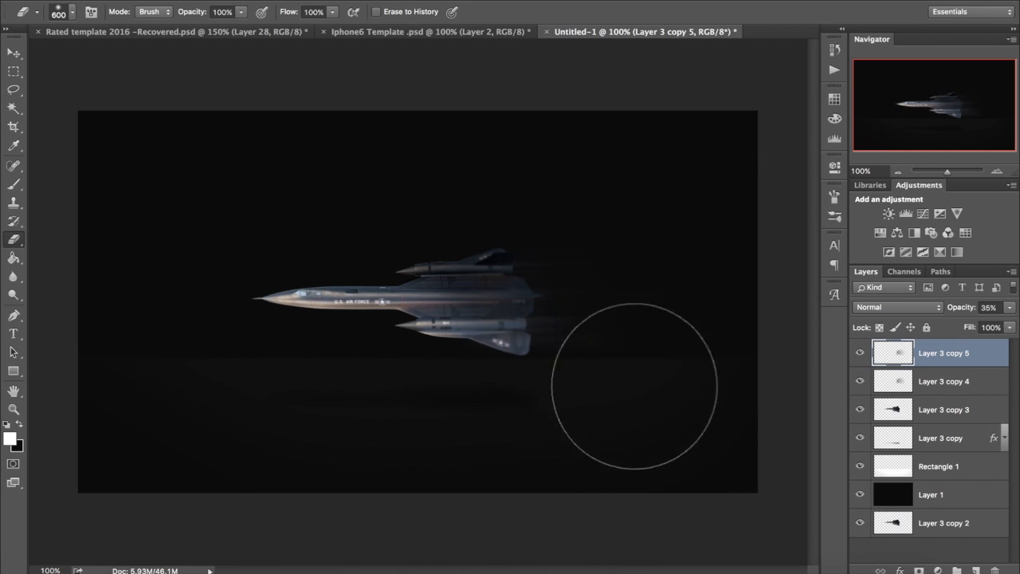
Step: Duplicate Layer 3 copy 5 twice and delete both new copies
{"action": "left_click", "coordinate": [14, 58]}
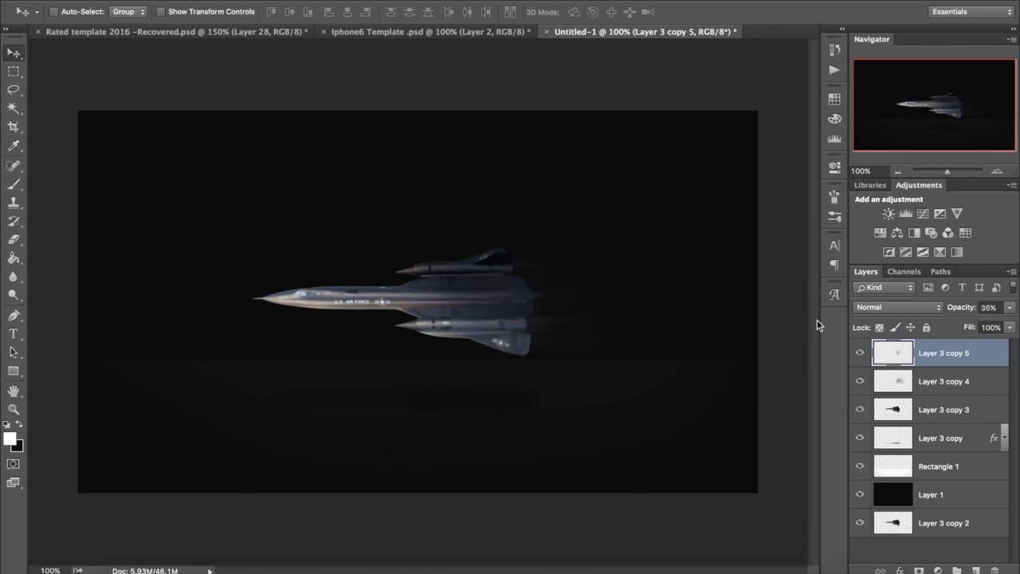
{"action": "key", "text": "ctrl+j"}
{"action": "key", "text": "ctrl+j"}
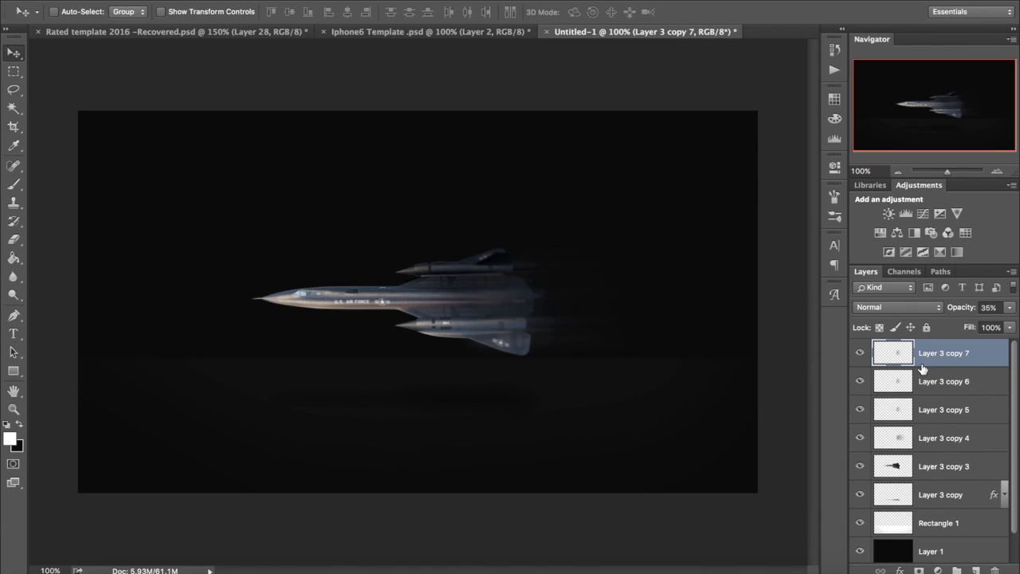
{"action": "key", "text": "BackSpace"}
{"action": "key", "text": "BackSpace"}
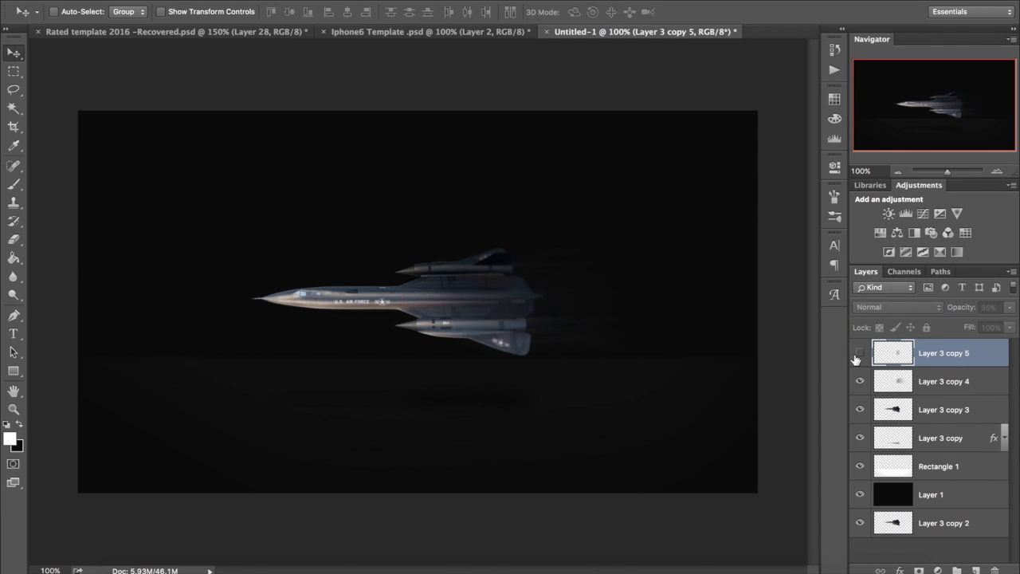
Step: Hide and show Layer 3 copy 3 to examine what it contributes to the jet
{"action": "left_click", "coordinate": [916, 384]}
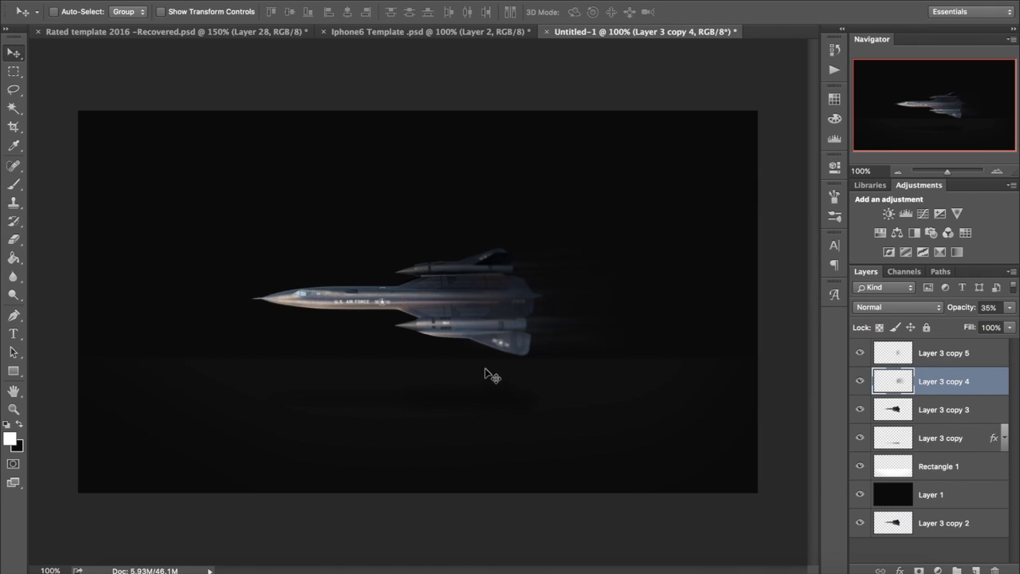
{"action": "left_click", "coordinate": [939, 413]}
{"action": "left_click", "coordinate": [859, 409]}
{"action": "left_click", "coordinate": [859, 409]}
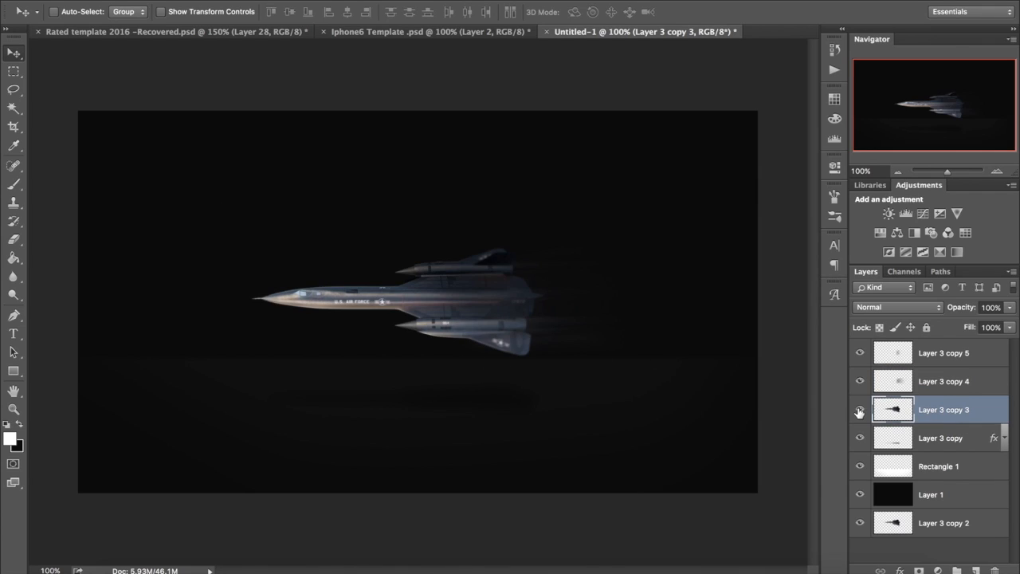
Step: Add a new layer above Layer 3 copy 5 and set up a soft white Brush at 50 pixels with 0% hardness
{"action": "left_click", "coordinate": [936, 358]}
{"action": "left_click", "coordinate": [977, 570]}
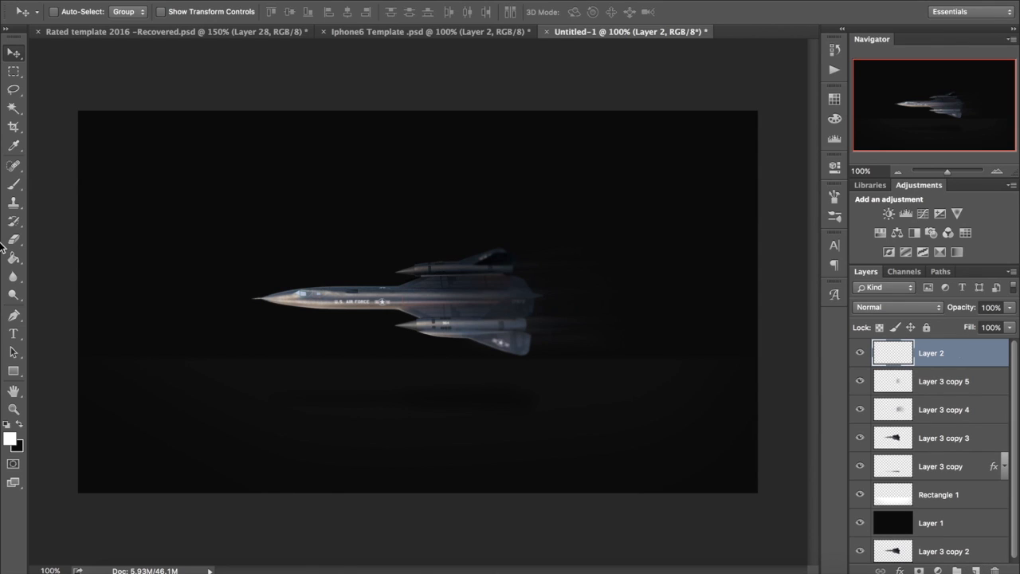
{"action": "left_click", "coordinate": [23, 181]}
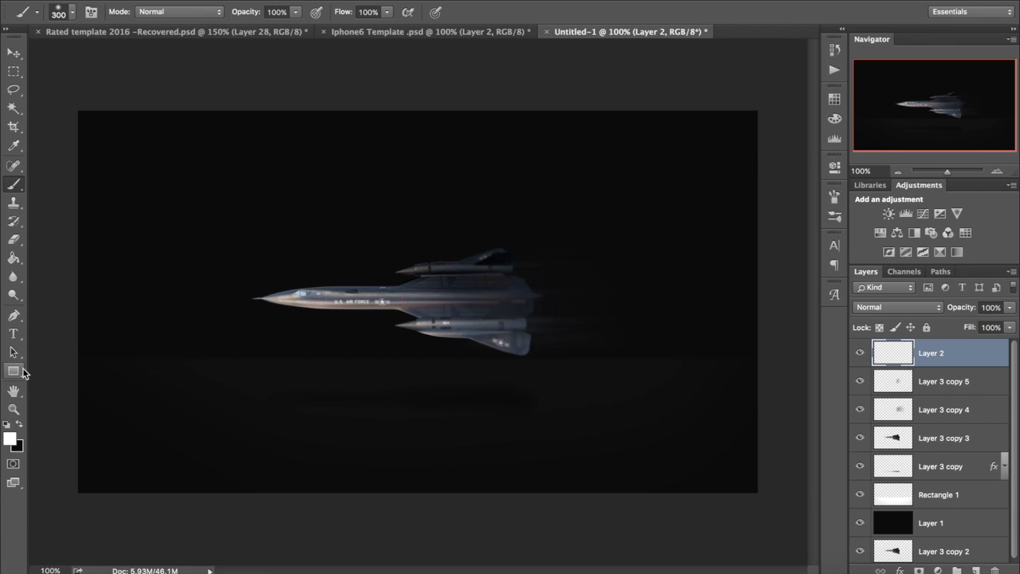
{"action": "left_click", "coordinate": [70, 14]}
{"action": "mouse_move", "coordinate": [533, 245]}
{"action": "left_mouse_down"}
{"action": "mouse_move", "coordinate": [535, 263]}
{"action": "mouse_move", "coordinate": [540, 146]}
{"action": "left_mouse_up"}
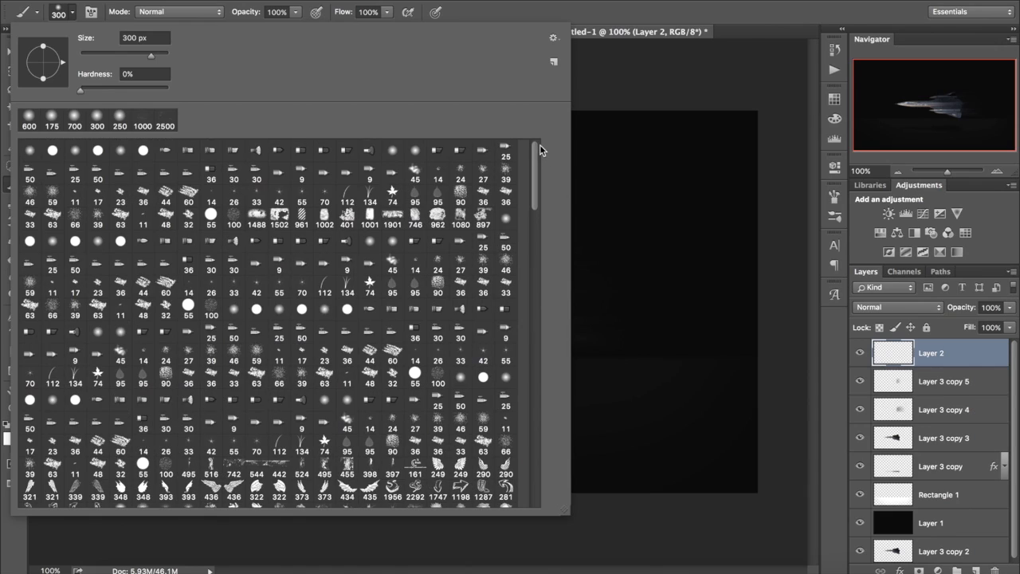
{"action": "left_click", "coordinate": [121, 121]}
{"action": "left_click", "coordinate": [276, 3]}
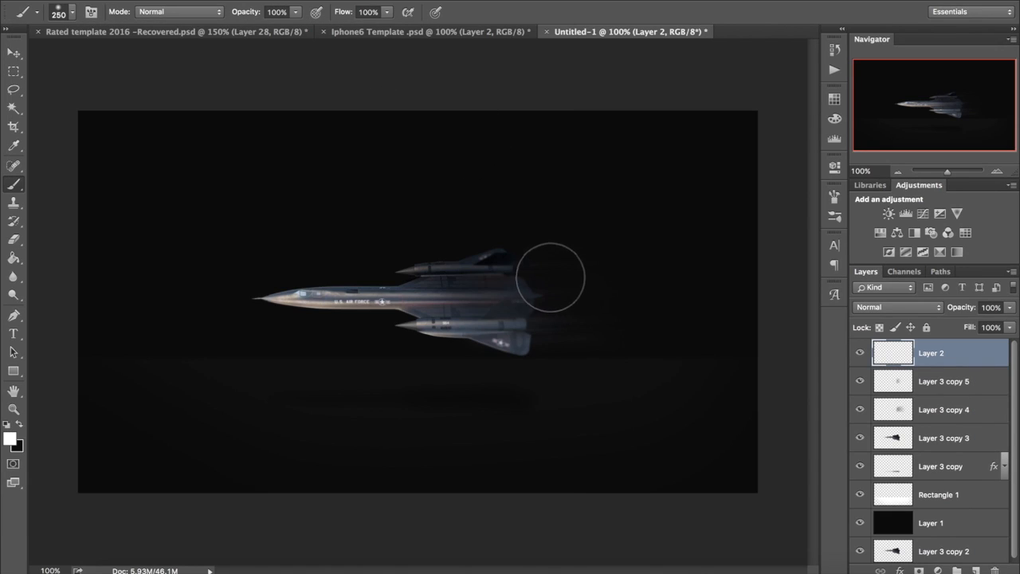
{"action": "key", "text": "bracketleft"}
{"action": "key", "text": "bracketleft"}
{"action": "key", "text": "bracketleft"}
{"action": "key", "text": "bracketleft"}
{"action": "key", "text": "bracketleft"}
{"action": "key", "text": "bracketleft"}
{"action": "key", "text": "bracketleft"}
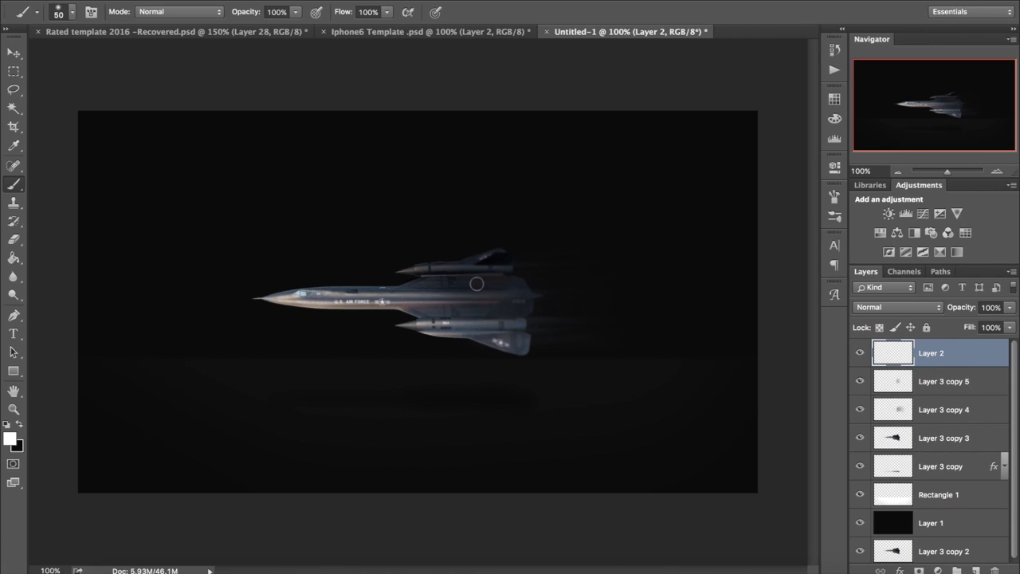
Step: Try painting white horizontal streaks from the jet's rear on Layer 2, undoing each stroke
{"action": "left_click_drag", "start_coordinate": [463, 279], "coordinate": [716, 273]}
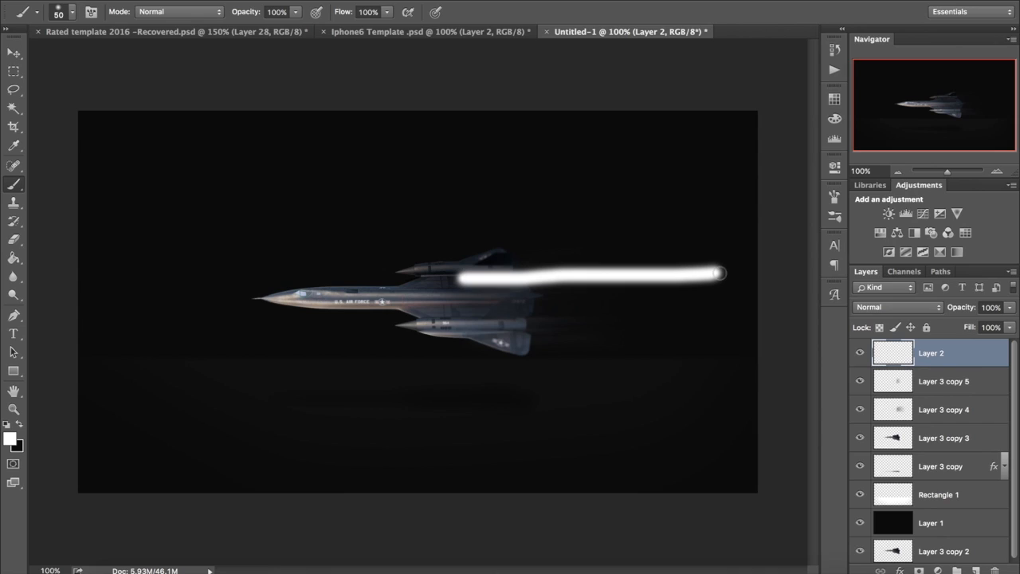
{"action": "key", "text": "ctrl+z"}
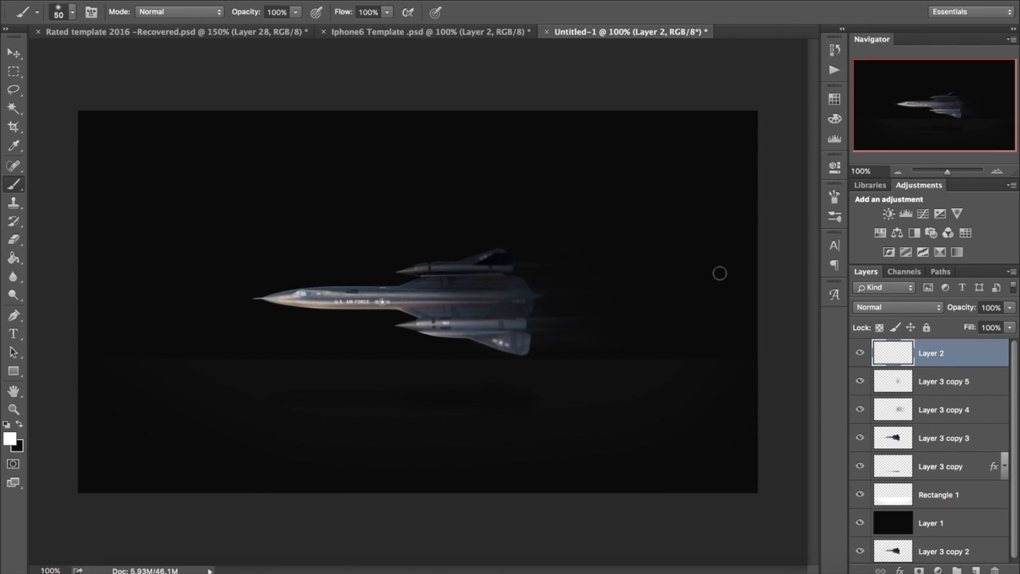
{"action": "left_click_drag", "start_coordinate": [455, 316], "coordinate": [537, 314]}
{"action": "key", "text": "ctrl+z"}
Step: Paint overlapping white horizontal streaks on Layer 2 from the jet's rear fuselage and engines towards the canvas edge behind it
{"action": "left_click_drag", "start_coordinate": [425, 285], "coordinate": [675, 285]}
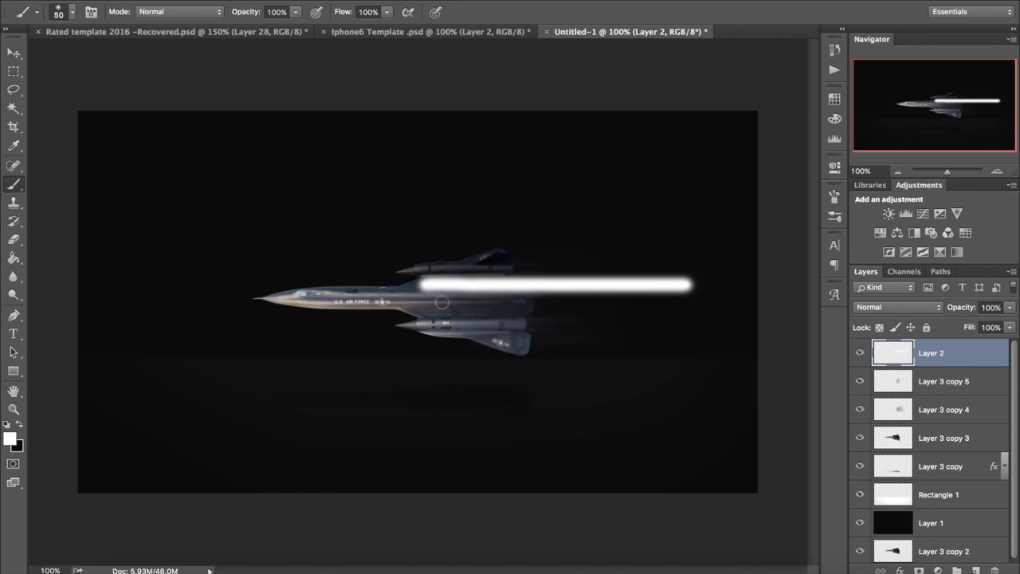
{"action": "left_click_drag", "start_coordinate": [457, 303], "coordinate": [628, 300]}
{"action": "left_click_drag", "start_coordinate": [499, 261], "coordinate": [705, 266]}
{"action": "left_click_drag", "start_coordinate": [486, 339], "coordinate": [743, 327]}
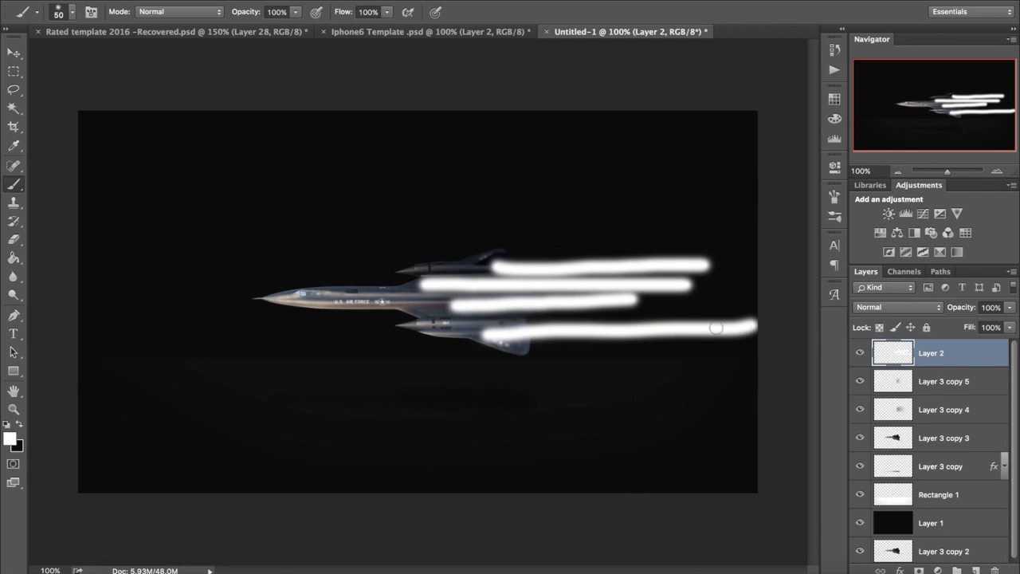
{"action": "left_click_drag", "start_coordinate": [547, 320], "coordinate": [807, 303]}
{"action": "left_click_drag", "start_coordinate": [651, 298], "coordinate": [749, 292]}
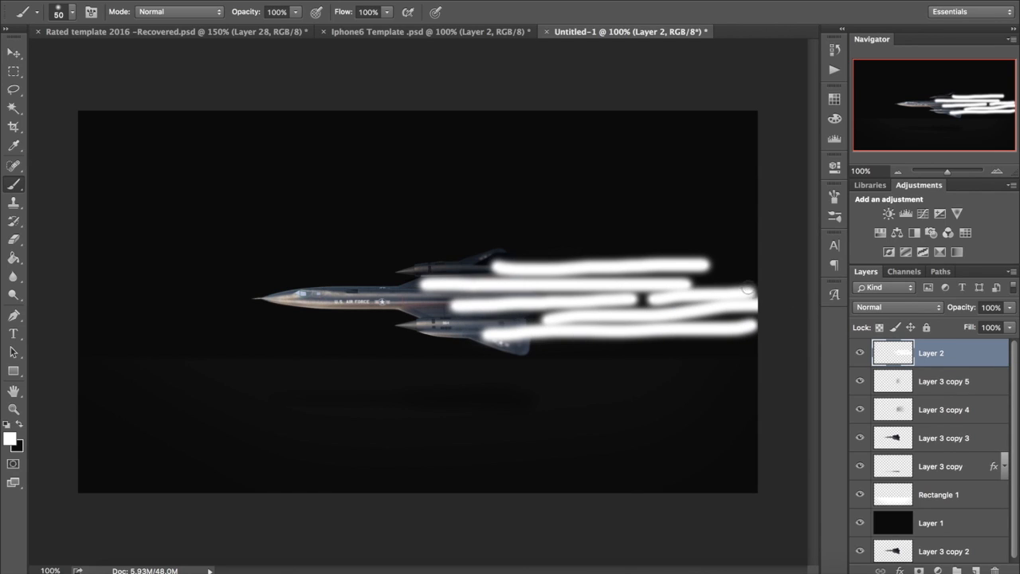
{"action": "left_click_drag", "start_coordinate": [588, 272], "coordinate": [683, 264]}
{"action": "left_click_drag", "start_coordinate": [395, 304], "coordinate": [482, 302]}
{"action": "left_click_drag", "start_coordinate": [373, 289], "coordinate": [524, 297]}
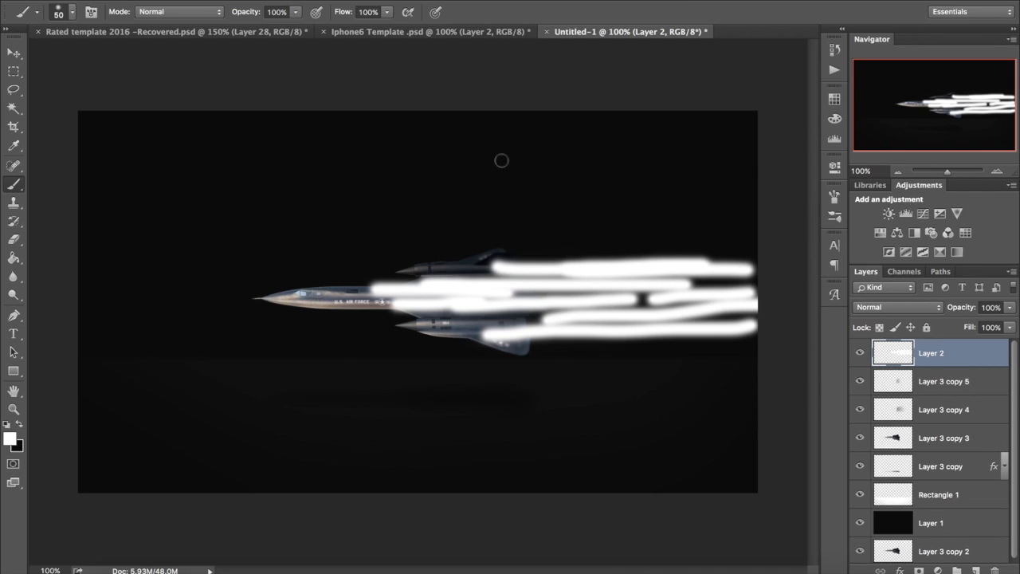
{"action": "left_click", "coordinate": [345, 1]}
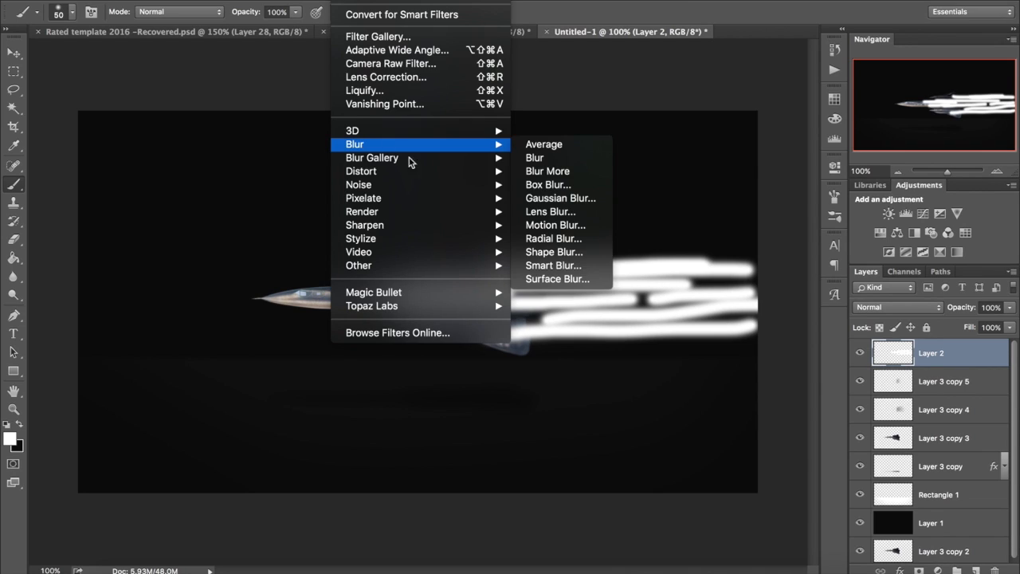
{"action": "mouse_move", "coordinate": [430, 144]}
{"action": "left_click", "coordinate": [559, 198]}
{"action": "mouse_move", "coordinate": [651, 255]}
{"action": "left_mouse_down"}
{"action": "mouse_move", "coordinate": [698, 257]}
{"action": "mouse_move", "coordinate": [684, 256]}
{"action": "left_mouse_up"}
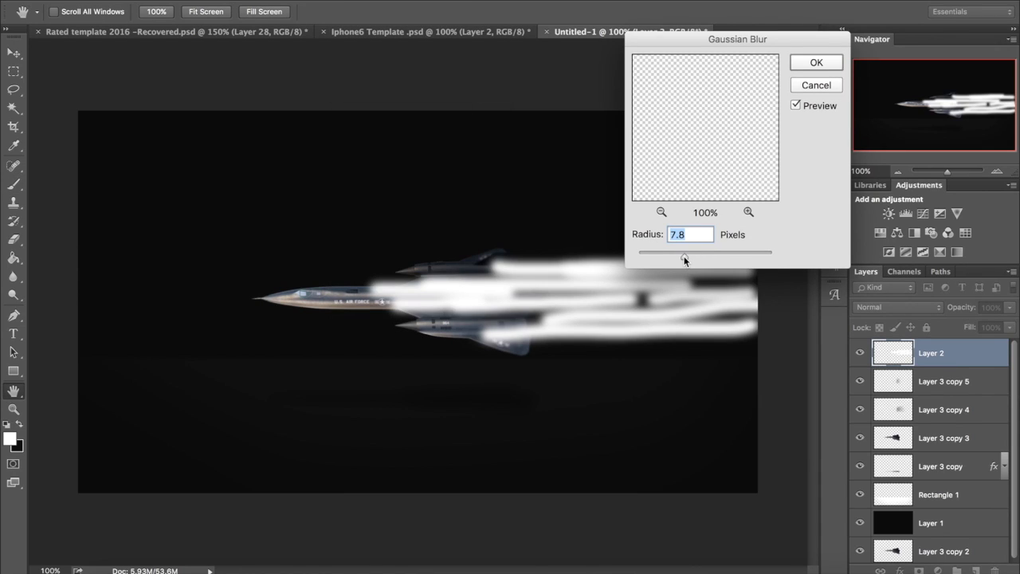
{"action": "key", "text": "Escape"}
Step: Apply a Motion Blur to the white streaks on Layer 2 at a 3° angle and 563 pixels distance
{"action": "left_click", "coordinate": [346, 0]}
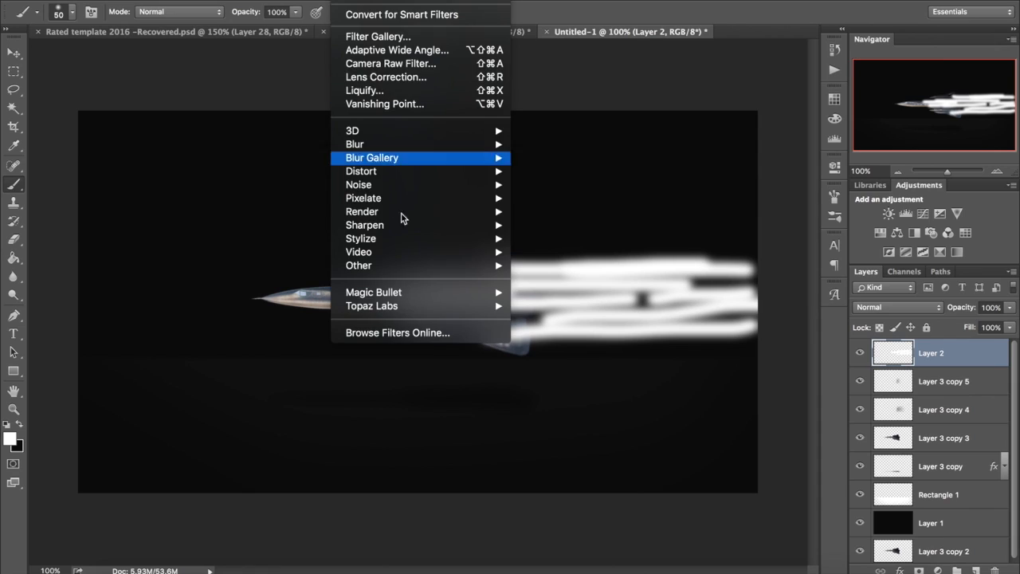
{"action": "mouse_move", "coordinate": [485, 145]}
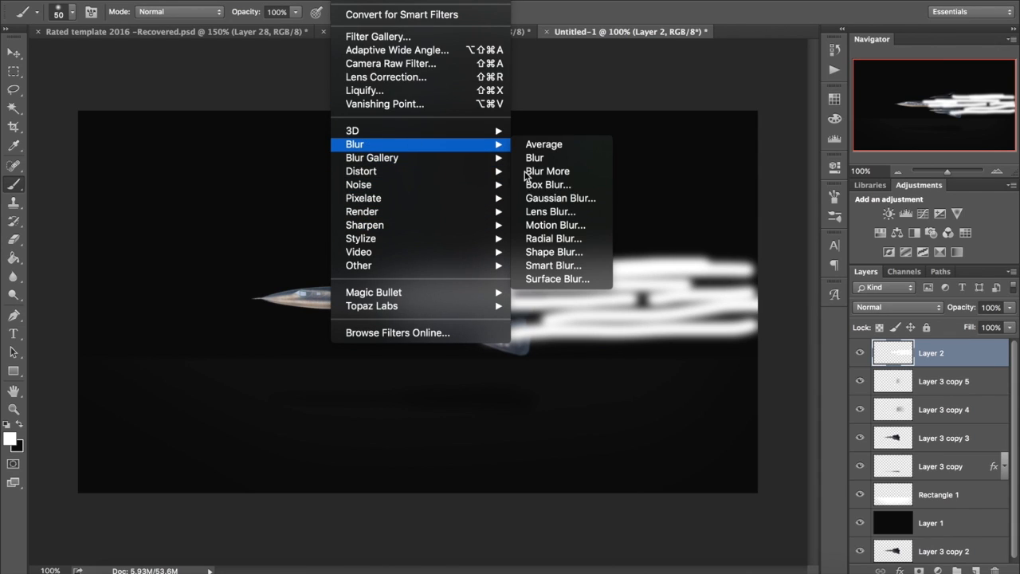
{"action": "left_click", "coordinate": [556, 225]}
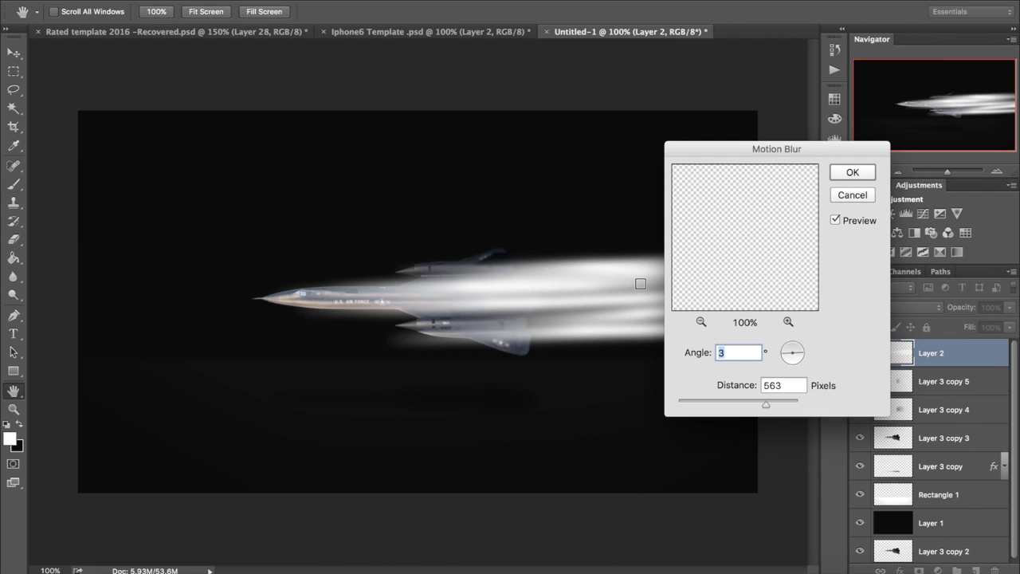
{"action": "key", "text": "Return"}
Step: Set the opacity of the blurred streak layer, Layer 2, to 25%
{"action": "left_click", "coordinate": [9, 54]}
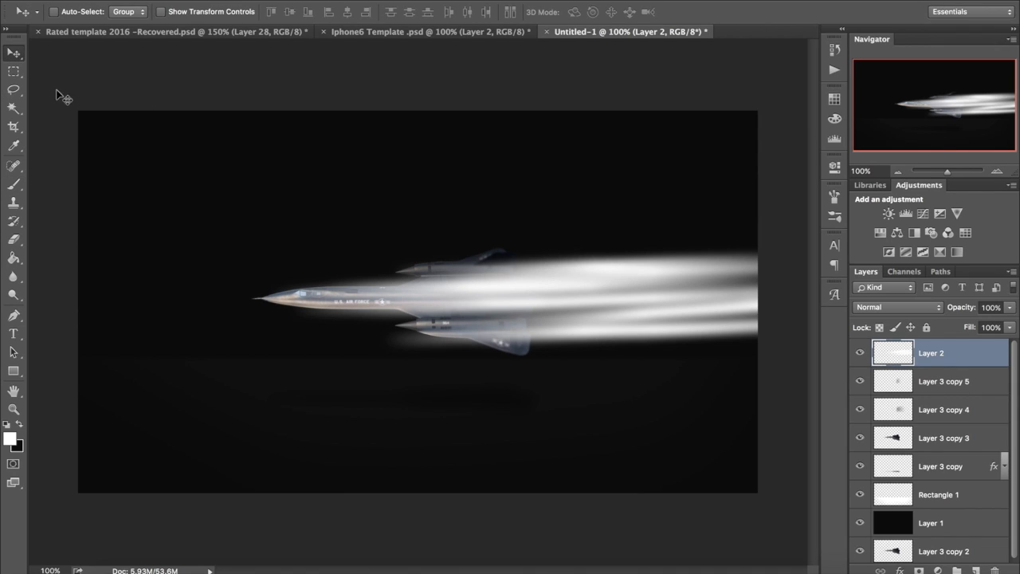
{"action": "left_click", "coordinate": [989, 306]}
{"action": "type", "text": "25"}
{"action": "key", "text": "Return"}
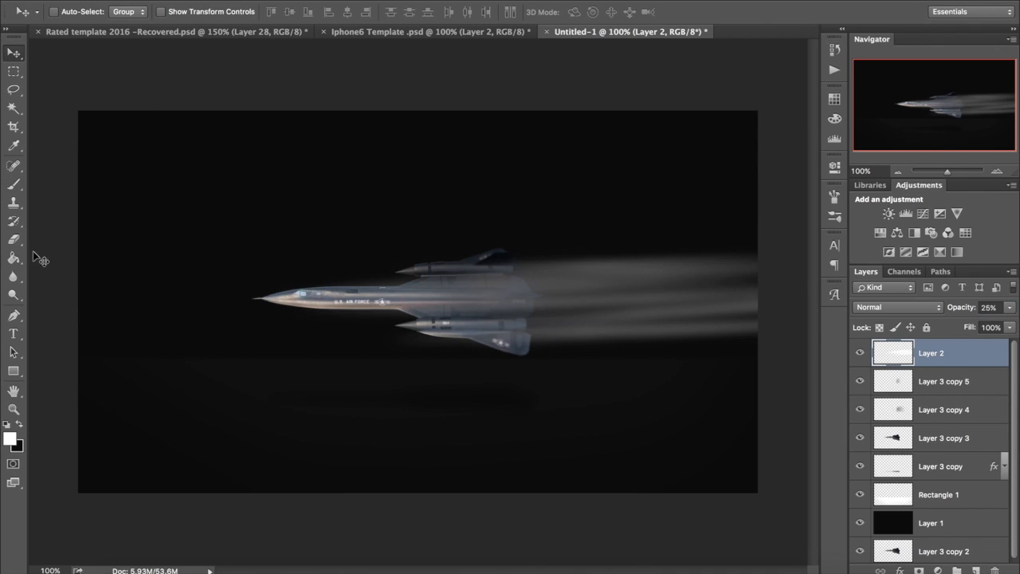
Step: Erase the far ends of the white streaks on Layer 2 with the 600-pixel eraser, keeping only short trails behind the tail
{"action": "left_click", "coordinate": [13, 239]}
{"action": "mouse_move", "coordinate": [729, 218]}
{"action": "left_mouse_down"}
{"action": "mouse_move", "coordinate": [713, 408]}
{"action": "mouse_move", "coordinate": [711, 236]}
{"action": "mouse_move", "coordinate": [677, 283]}
{"action": "mouse_move", "coordinate": [605, 217]}
{"action": "mouse_move", "coordinate": [705, 245]}
{"action": "left_mouse_up"}
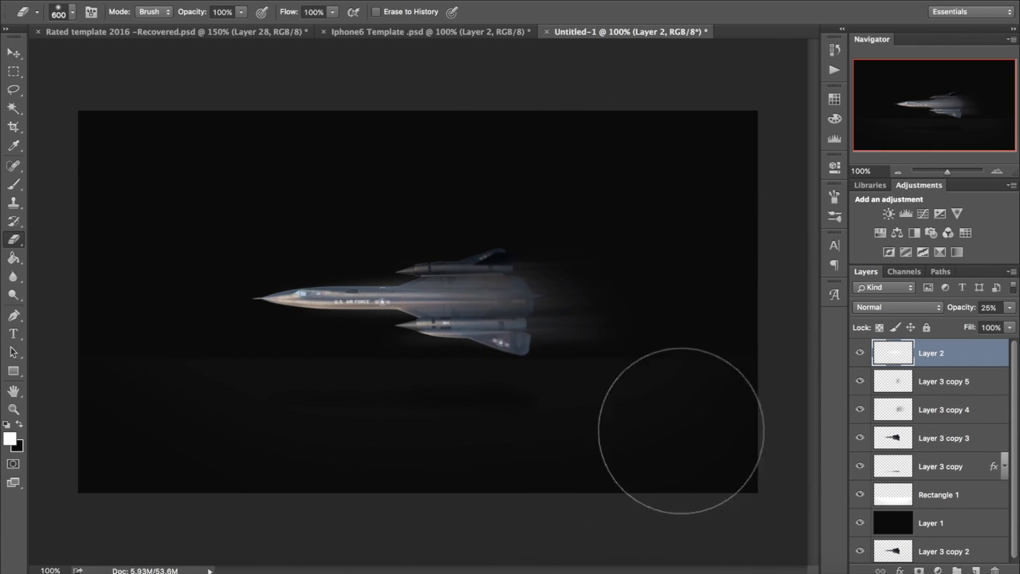
{"action": "left_click", "coordinate": [13, 51]}
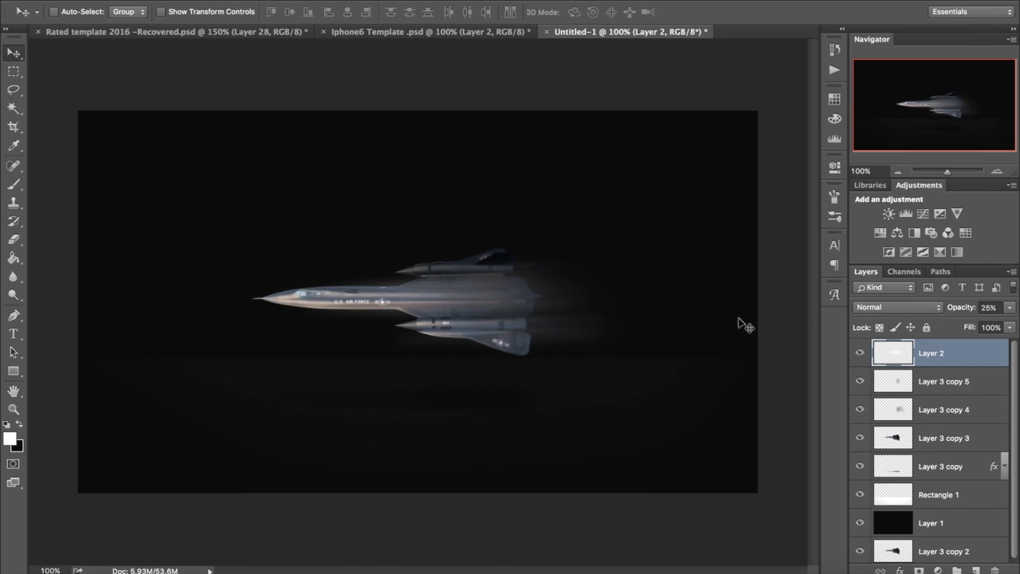
Step: Set Layer 2's blend mode to Overlay and its opacity to 100%
{"action": "left_click", "coordinate": [906, 306]}
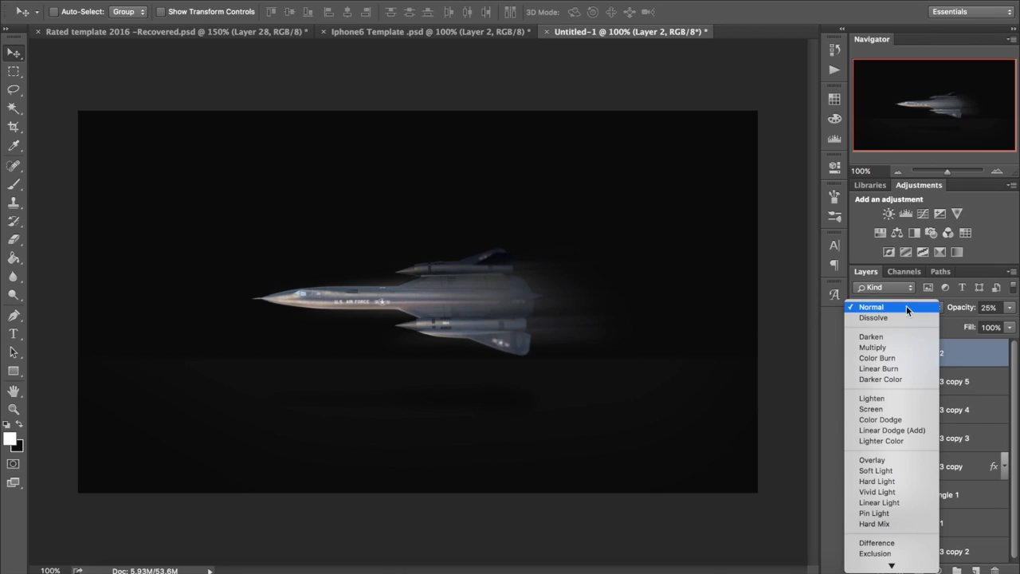
{"action": "left_click", "coordinate": [884, 459]}
{"action": "left_click", "coordinate": [1009, 307]}
{"action": "left_click_drag", "start_coordinate": [994, 325], "coordinate": [1014, 321]}
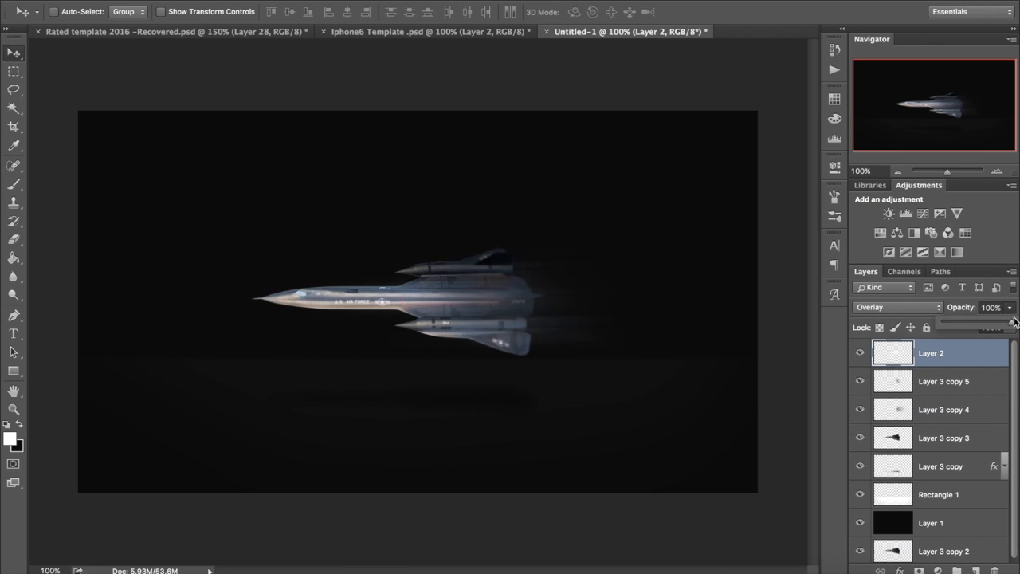
Step: Set Layer 2's blend mode to Soft Light, then try shifting its streaks toward the rear and undo the move
{"action": "left_click", "coordinate": [902, 307]}
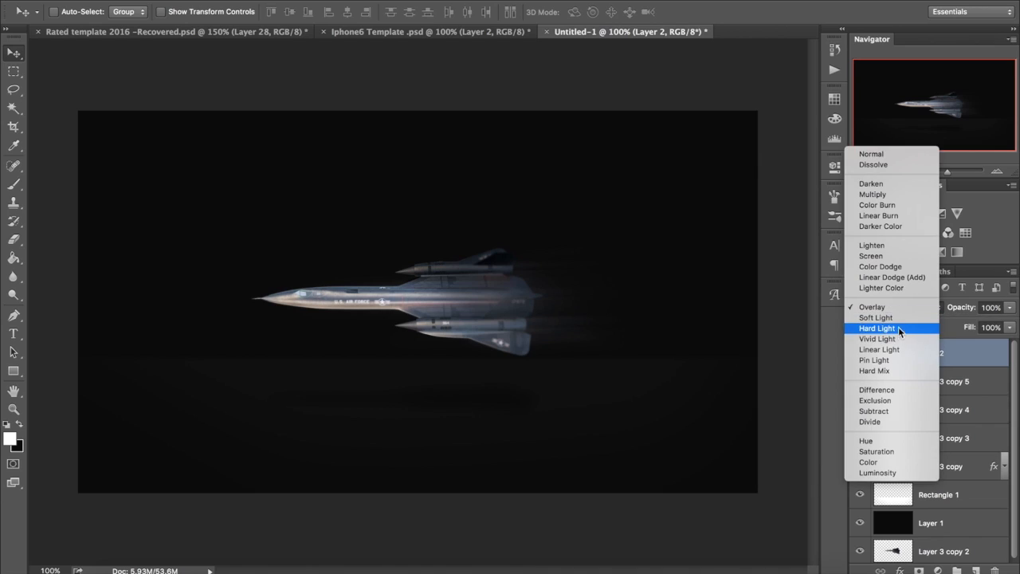
{"action": "left_click", "coordinate": [898, 320]}
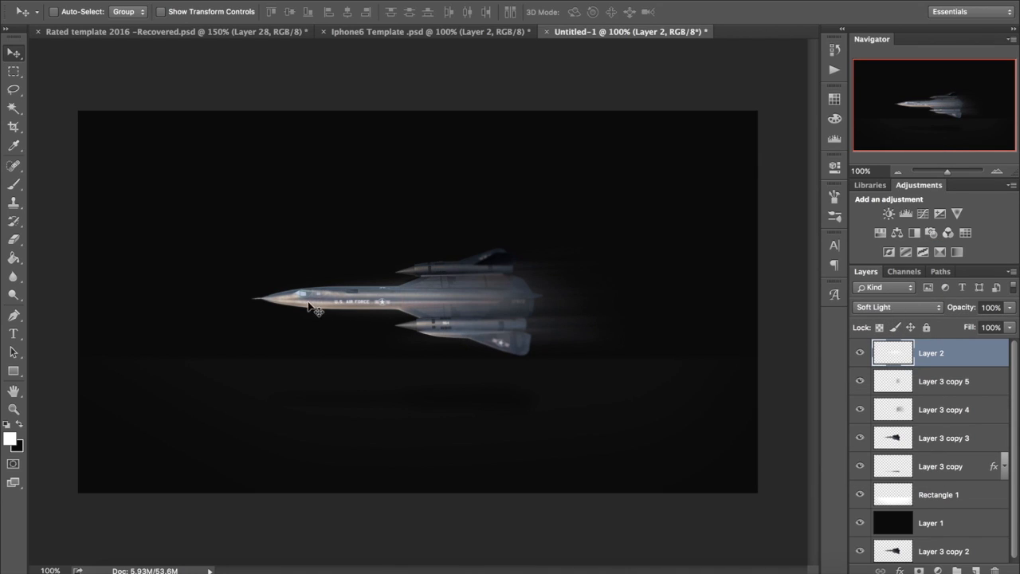
{"action": "left_click_drag", "start_coordinate": [380, 309], "coordinate": [497, 309]}
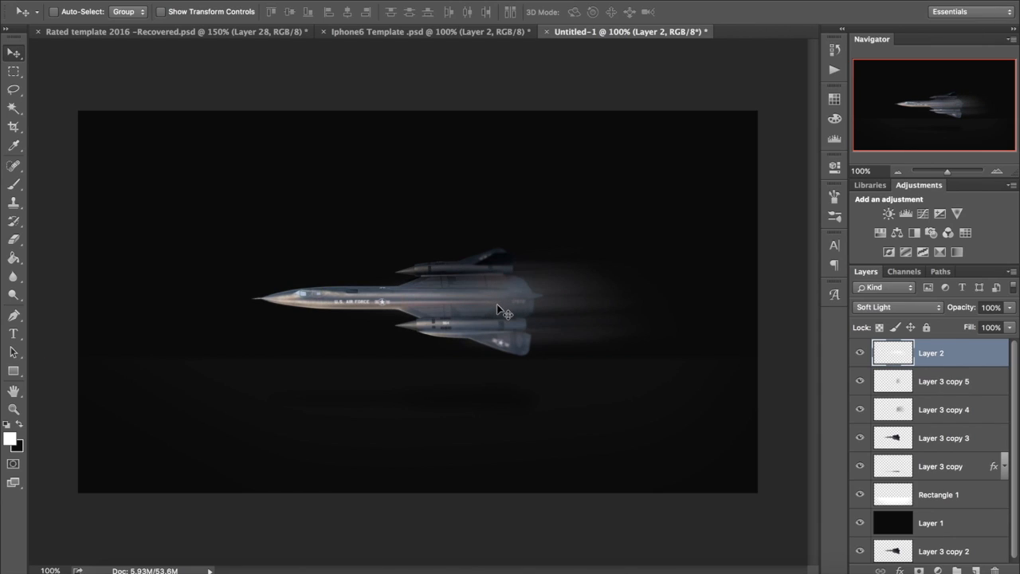
{"action": "key", "text": "super+z"}
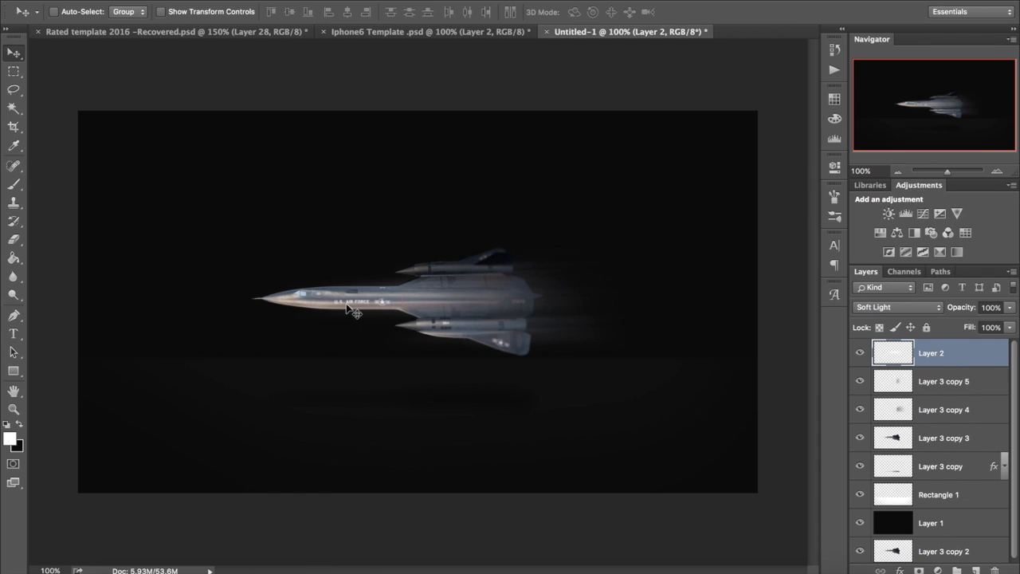
Step: Duplicate Layer 2 and set the copy's blend mode to Normal
{"action": "key", "text": "super+j"}
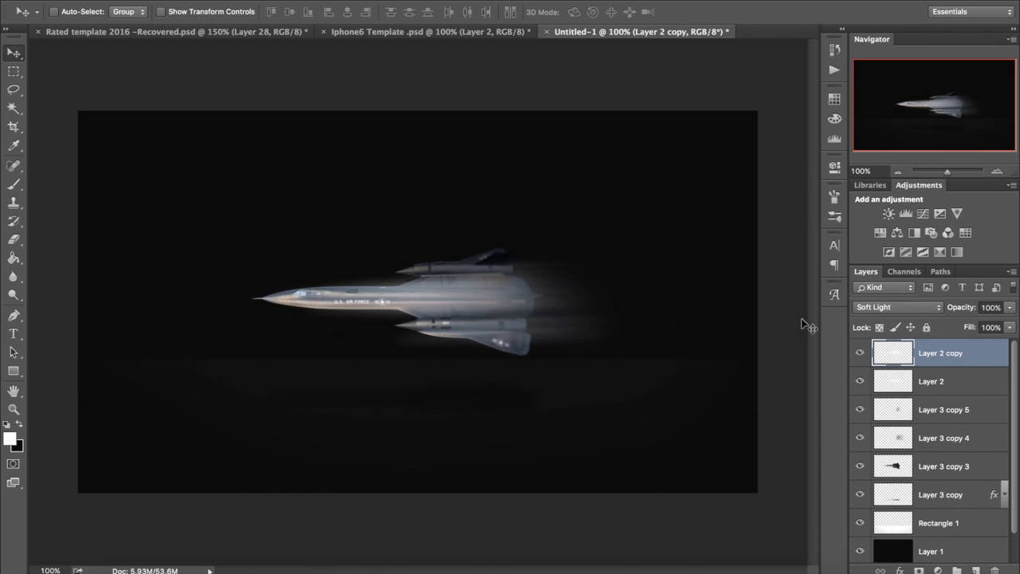
{"action": "left_click", "coordinate": [924, 307]}
{"action": "left_click", "coordinate": [865, 141]}
{"action": "left_click_drag", "start_coordinate": [619, 307], "coordinate": [611, 308]}
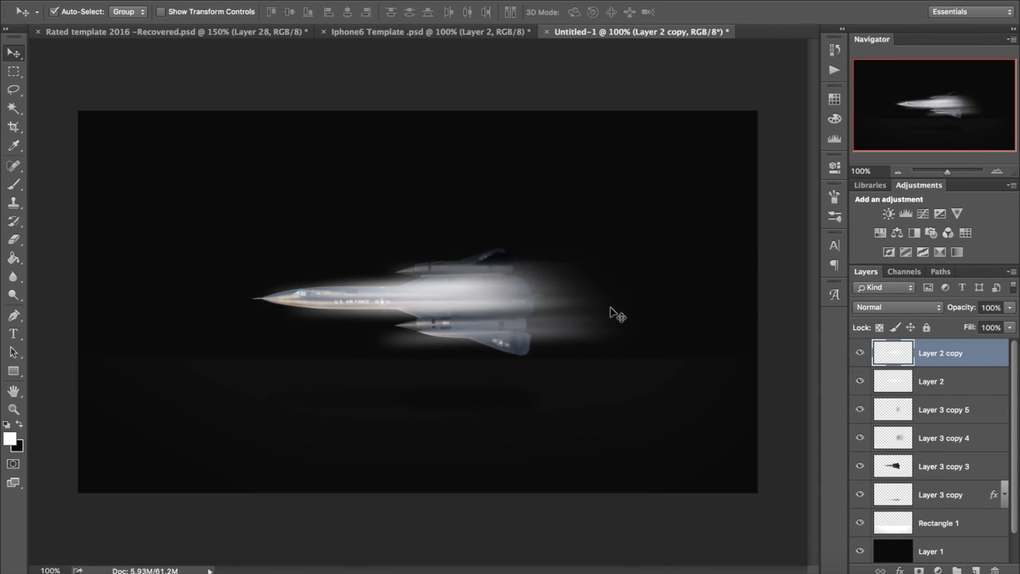
Step: Erase most of the white glow over the jet on Layer 2 copy, starting at 600 pixels and reducing the eraser to 175
{"action": "left_click", "coordinate": [14, 239]}
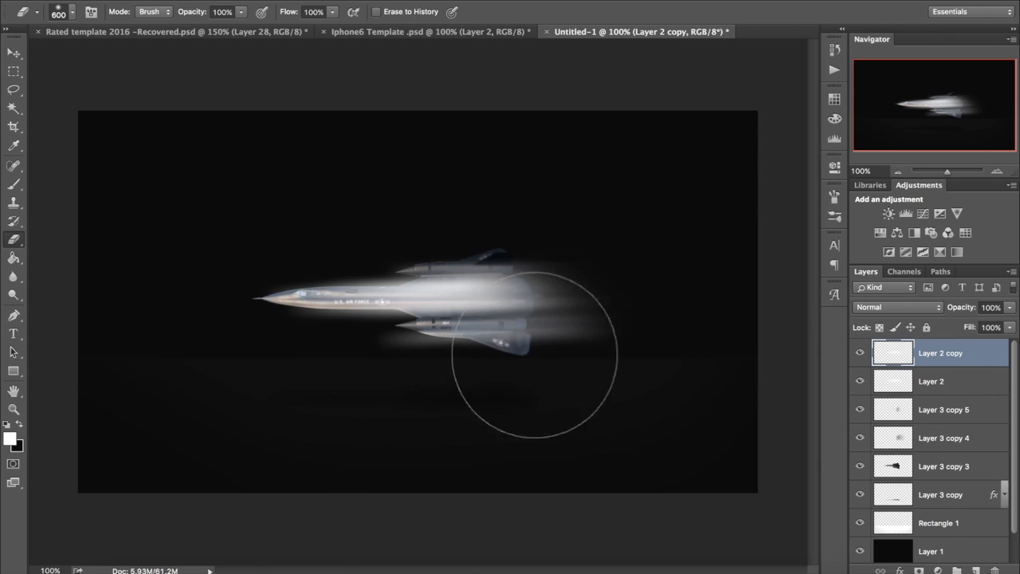
{"action": "left_click_drag", "start_coordinate": [533, 355], "coordinate": [494, 263]}
{"action": "key", "text": "bracketleft"}
{"action": "key", "text": "bracketleft"}
{"action": "key", "text": "bracketleft"}
{"action": "key", "text": "bracketleft"}
{"action": "key", "text": "bracketleft"}
{"action": "key", "text": "bracketleft"}
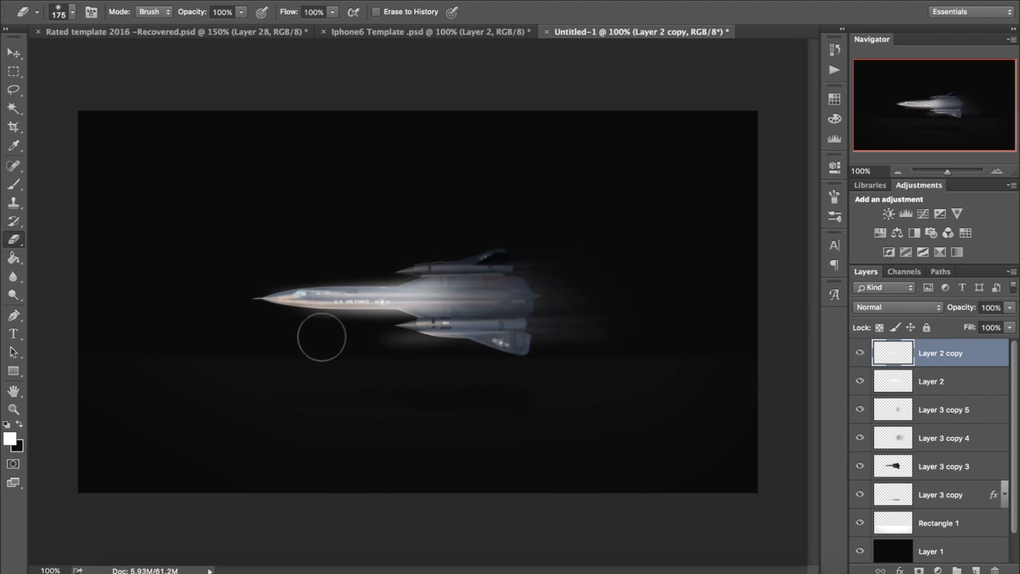
Step: Set the opacity of Layer 2 copy to 40%
{"action": "left_click", "coordinate": [990, 307]}
{"action": "type", "text": "40"}
{"action": "key", "text": "Return"}
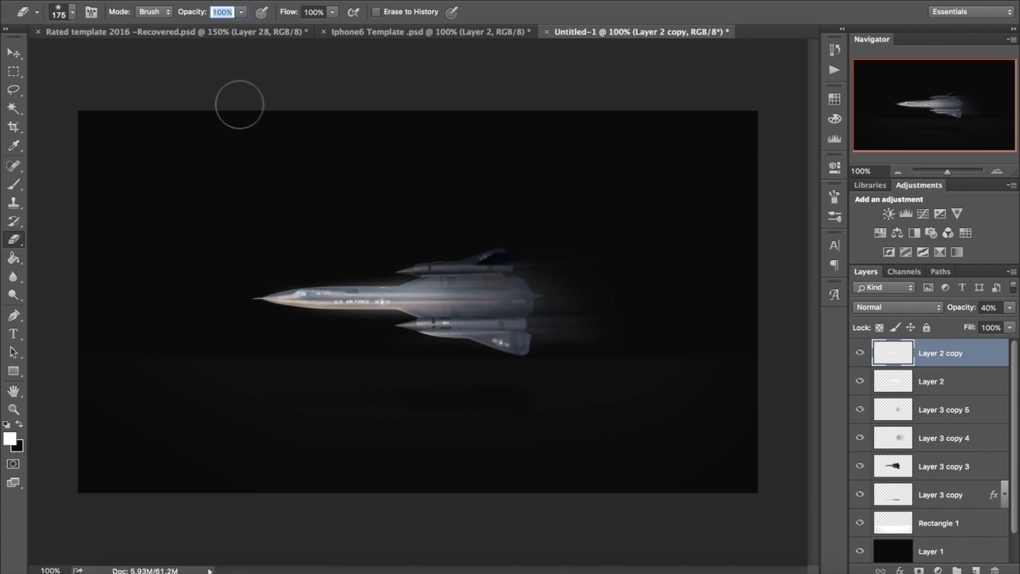
{"action": "left_click", "coordinate": [16, 51]}
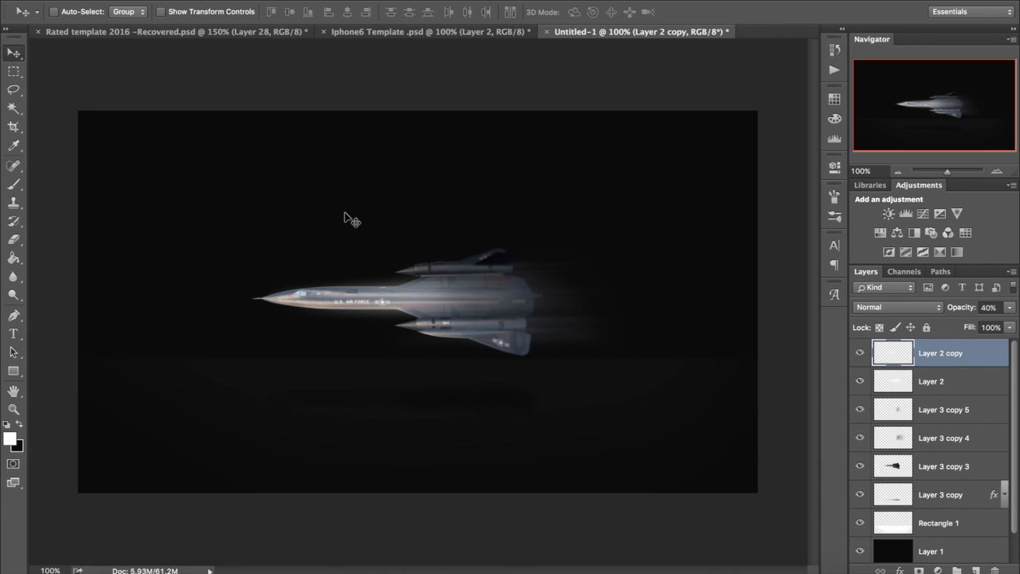
Step: Add a new layer above Layer 2 copy and shrink the soft round brush to 8 px
{"action": "left_click", "coordinate": [976, 570]}
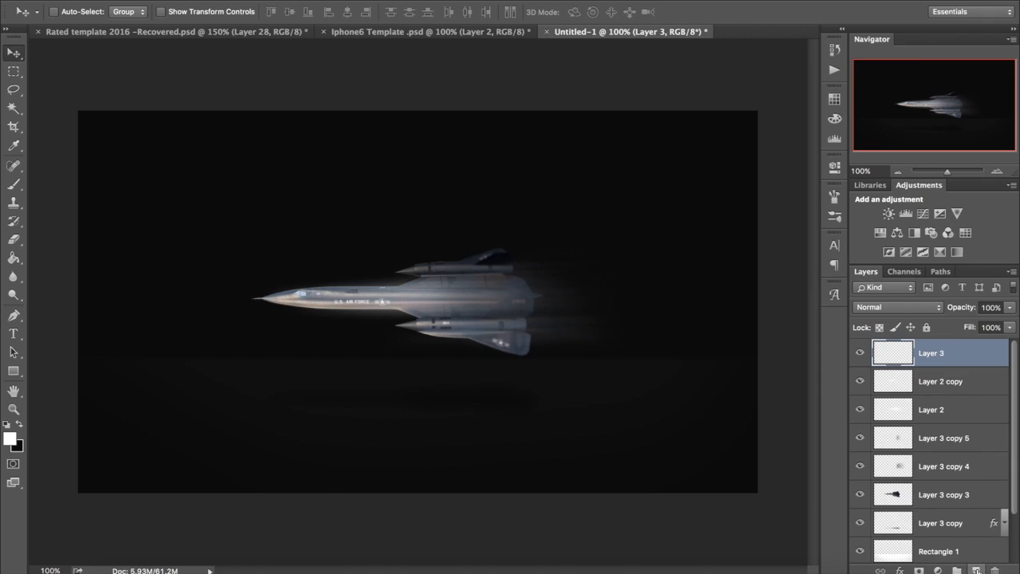
{"action": "left_click", "coordinate": [23, 187]}
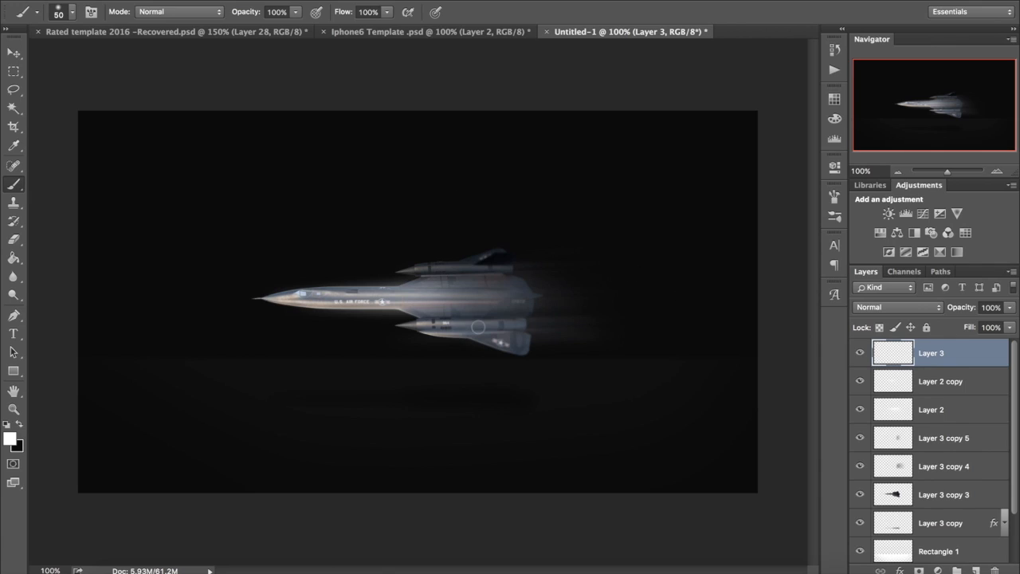
{"action": "key", "text": "bracketleft"}
{"action": "key", "text": "bracketleft"}
{"action": "key", "text": "bracketleft"}
{"action": "left_click", "coordinate": [13, 53]}
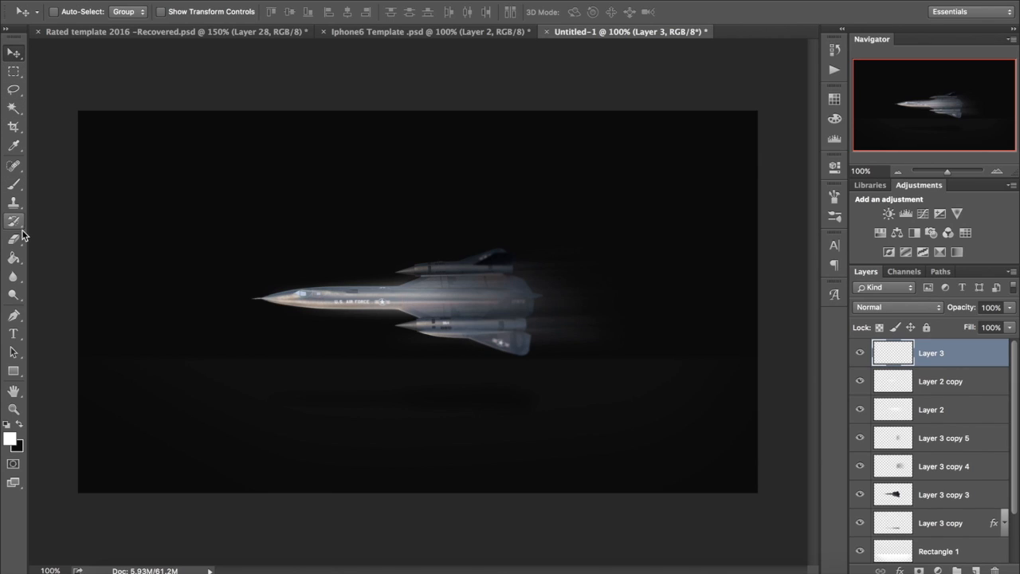
Step: Choose the 2497-pixel particle brush from the brush presets
{"action": "left_click", "coordinate": [16, 190]}
{"action": "left_click", "coordinate": [71, 12]}
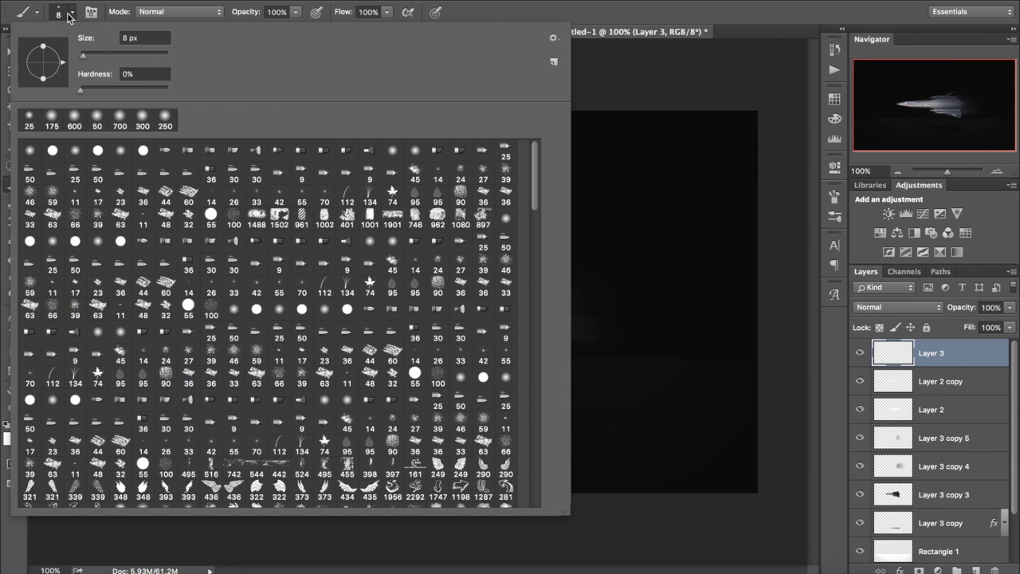
{"action": "mouse_move", "coordinate": [535, 203]}
{"action": "left_mouse_down"}
{"action": "mouse_move", "coordinate": [539, 255]}
{"action": "mouse_move", "coordinate": [521, 338]}
{"action": "left_mouse_up"}
{"action": "scroll", "coordinate": [522, 337], "scroll_direction": "down", "scroll_amount": 5}
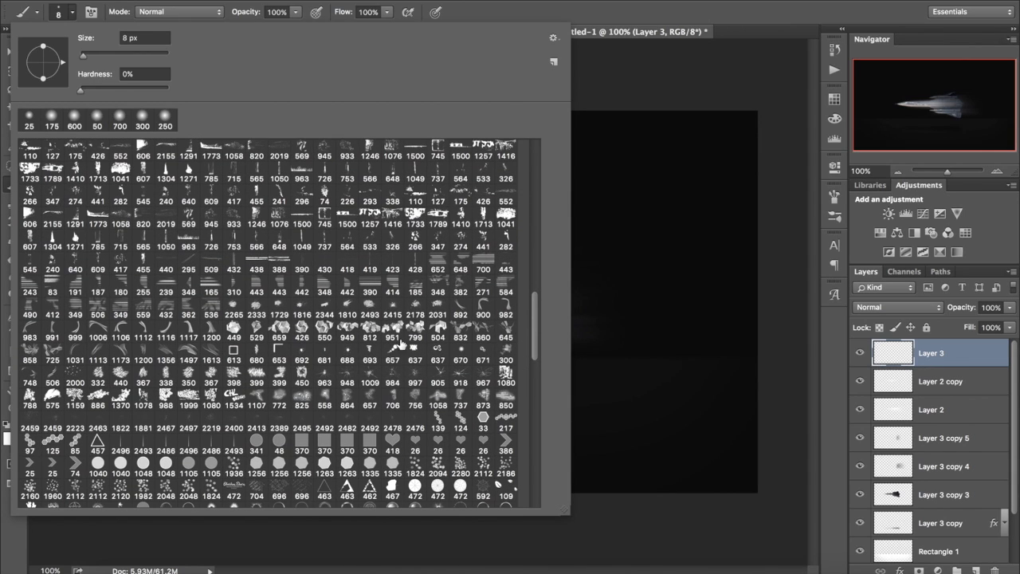
{"action": "left_click", "coordinate": [192, 419]}
{"action": "left_click", "coordinate": [314, 4]}
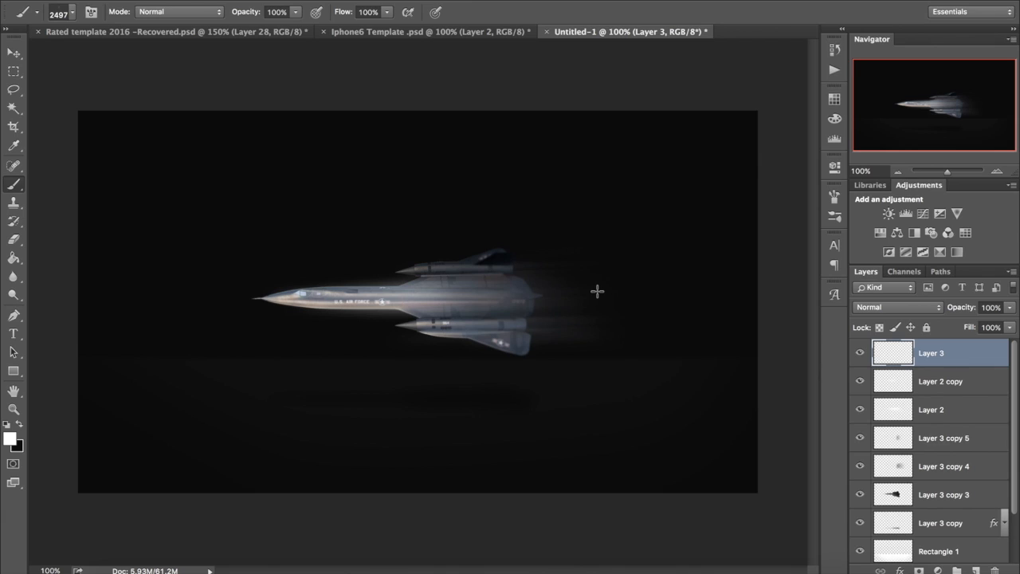
Step: Reduce the particle brush to 800 pixels and stamp white particles just behind the jet's tail on Layer 3
{"action": "key", "text": "bracketleft"}
{"action": "key", "text": "bracketleft"}
{"action": "key", "text": "bracketleft"}
{"action": "key", "text": "bracketleft"}
{"action": "key", "text": "bracketleft"}
{"action": "key", "text": "bracketleft"}
{"action": "key", "text": "bracketleft"}
{"action": "key", "text": "bracketleft"}
{"action": "key", "text": "bracketleft"}
{"action": "key", "text": "bracketleft"}
{"action": "key", "text": "bracketleft"}
{"action": "key", "text": "bracketleft"}
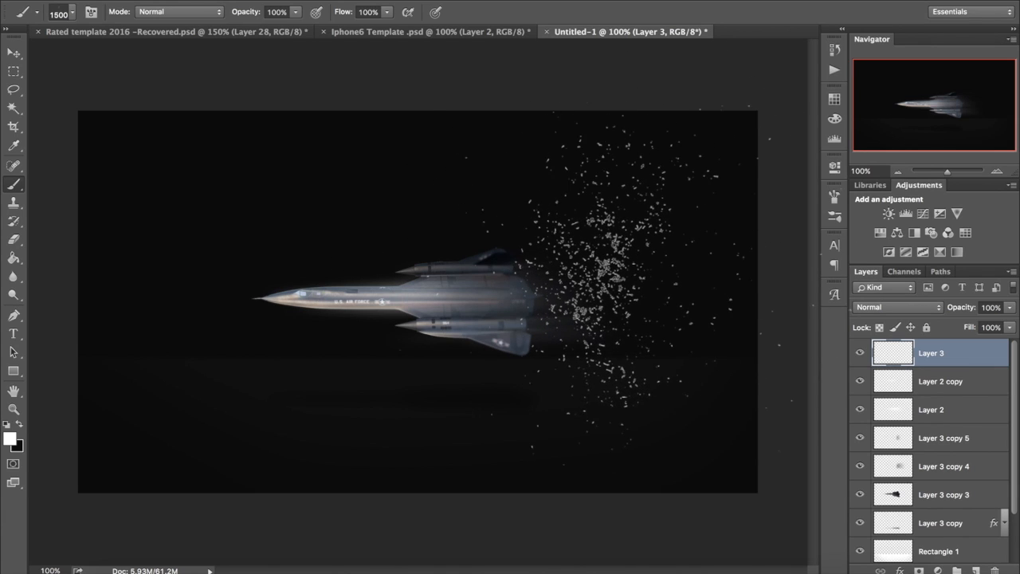
{"action": "left_click", "coordinate": [585, 293]}
{"action": "key", "text": "bracketleft"}
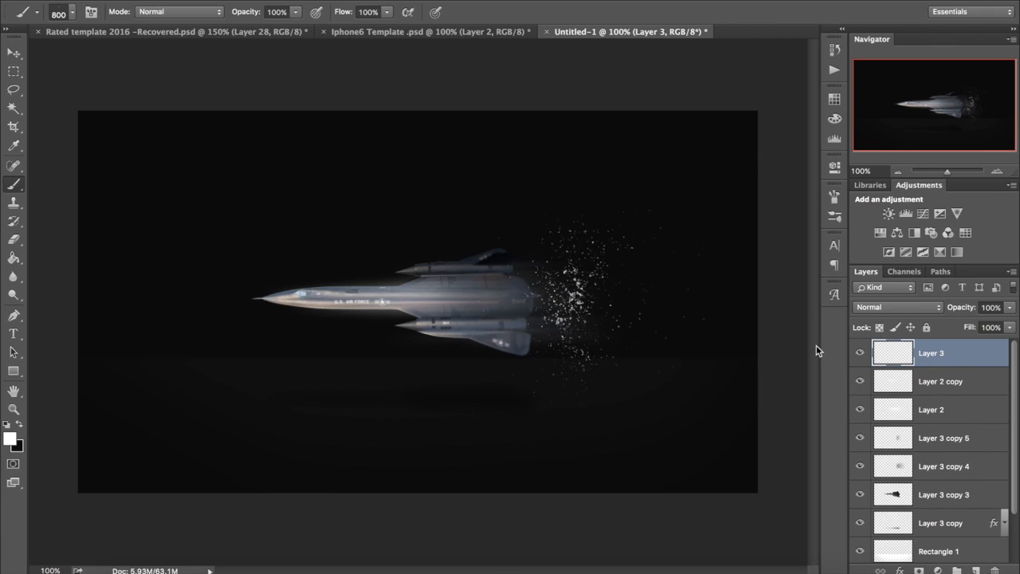
Step: Apply a slight Gaussian Blur, below the preset 7.8-pixel radius, to the particles on Layer 3
{"action": "left_click", "coordinate": [349, 1]}
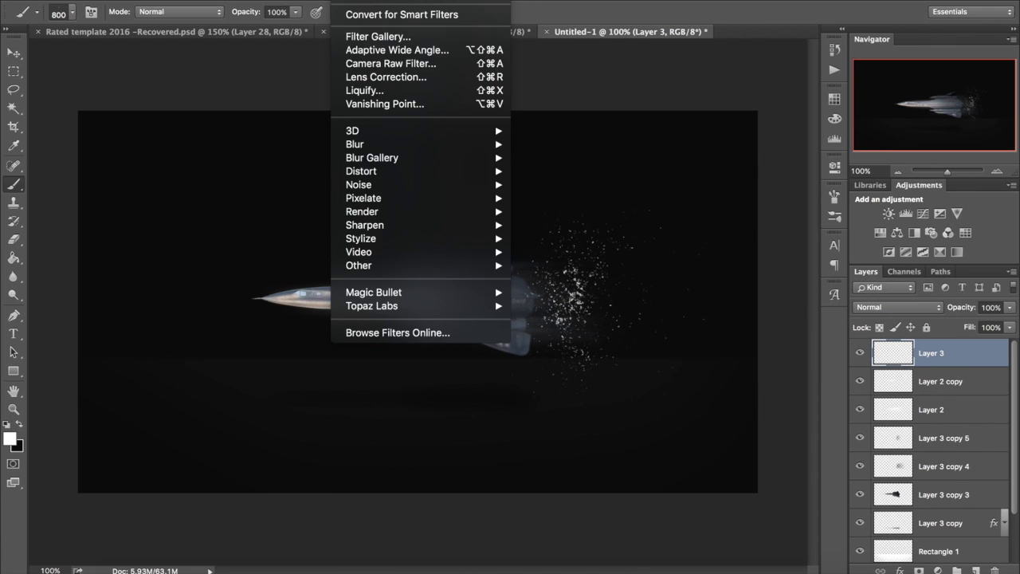
{"action": "mouse_move", "coordinate": [389, 144]}
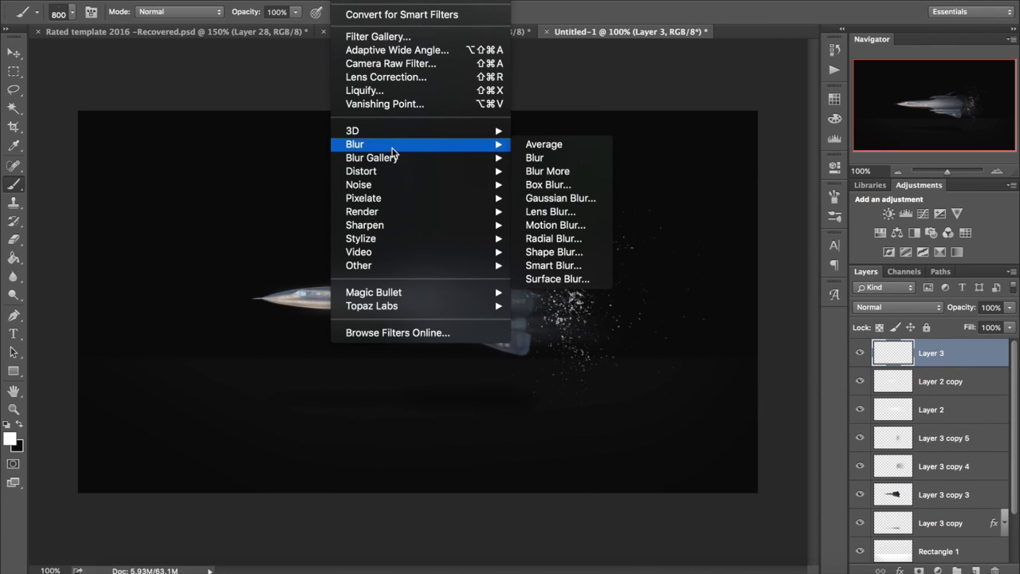
{"action": "left_click", "coordinate": [544, 194]}
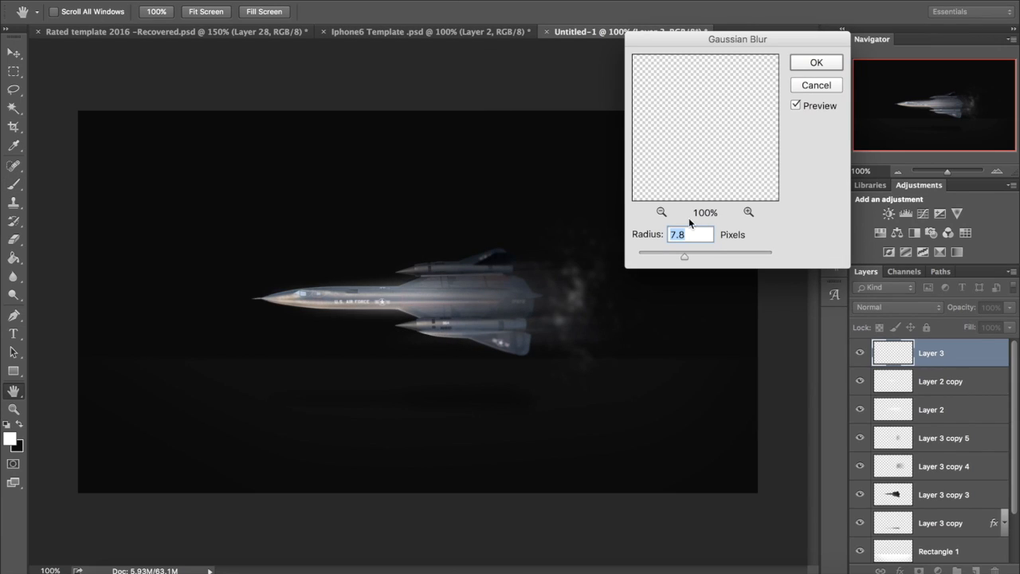
{"action": "left_click", "coordinate": [665, 256]}
{"action": "key", "text": "Return"}
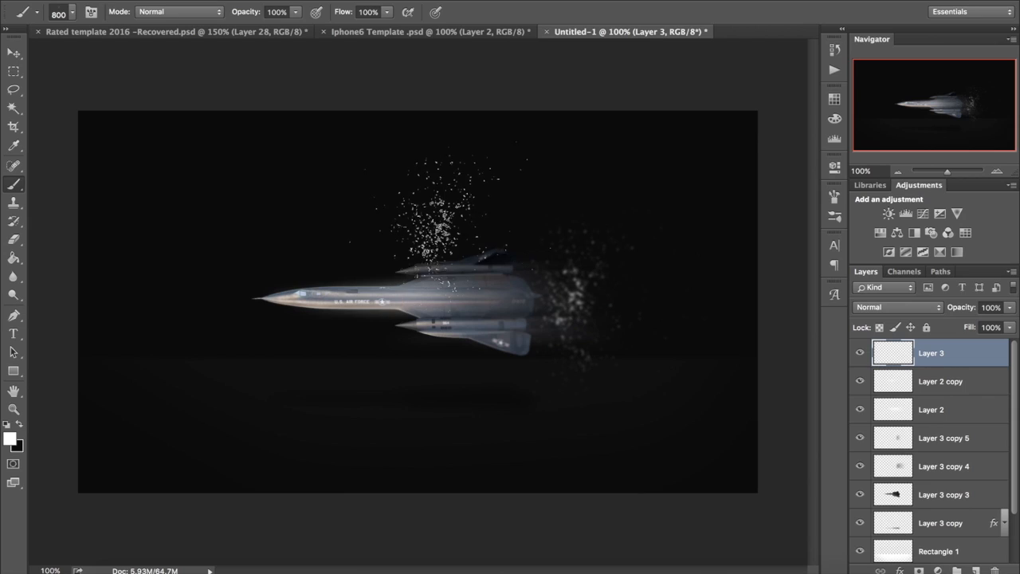
Step: Erase the outer particles around the tail on Layer 3 with the 175-pixel eraser
{"action": "left_click", "coordinate": [13, 239]}
{"action": "mouse_move", "coordinate": [669, 245]}
{"action": "left_mouse_down"}
{"action": "mouse_move", "coordinate": [542, 238]}
{"action": "mouse_move", "coordinate": [592, 241]}
{"action": "mouse_move", "coordinate": [675, 284]}
{"action": "mouse_move", "coordinate": [607, 376]}
{"action": "mouse_move", "coordinate": [650, 343]}
{"action": "mouse_move", "coordinate": [581, 365]}
{"action": "left_mouse_up"}
Step: Set Layer 3's opacity to 25%
{"action": "double_click", "coordinate": [983, 308]}
{"action": "type", "text": "5"}
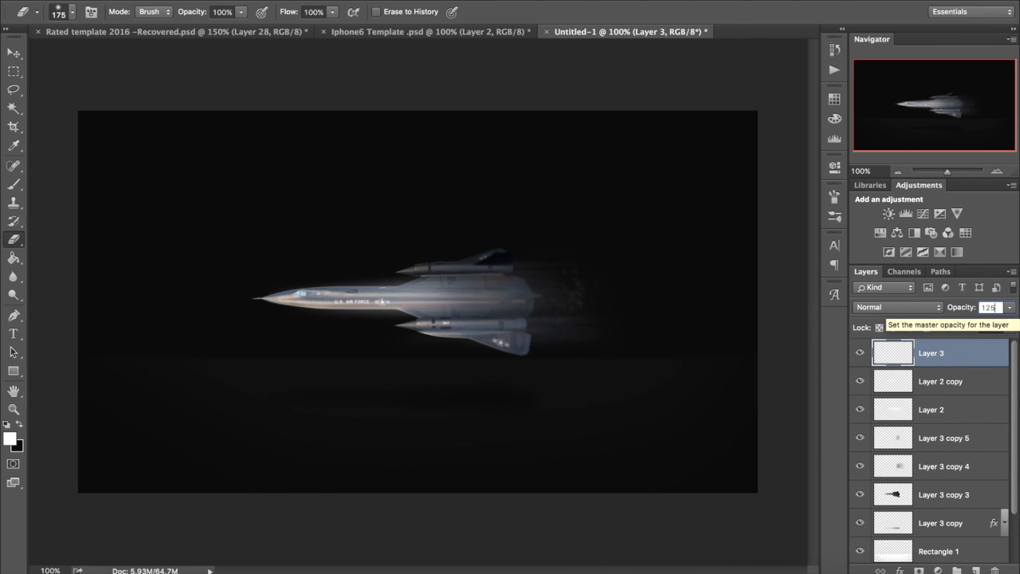
{"action": "type", "text": "25"}
{"action": "key", "text": "Return"}
{"action": "key", "text": "Return"}
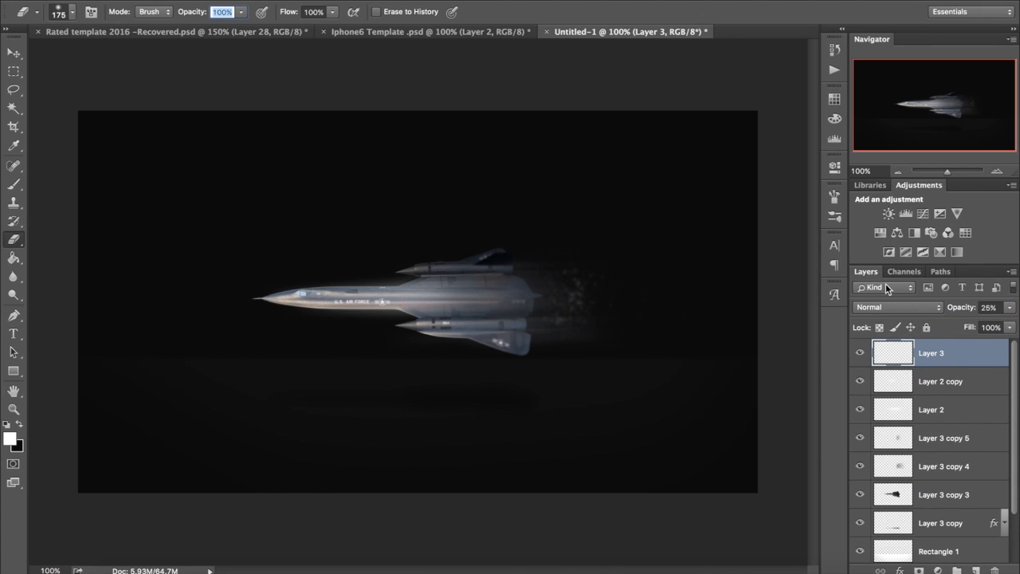
Step: Set Layer 3's opacity to 100% and its blend mode to Overlay
{"action": "left_click_drag", "start_coordinate": [1009, 308], "coordinate": [1018, 326]}
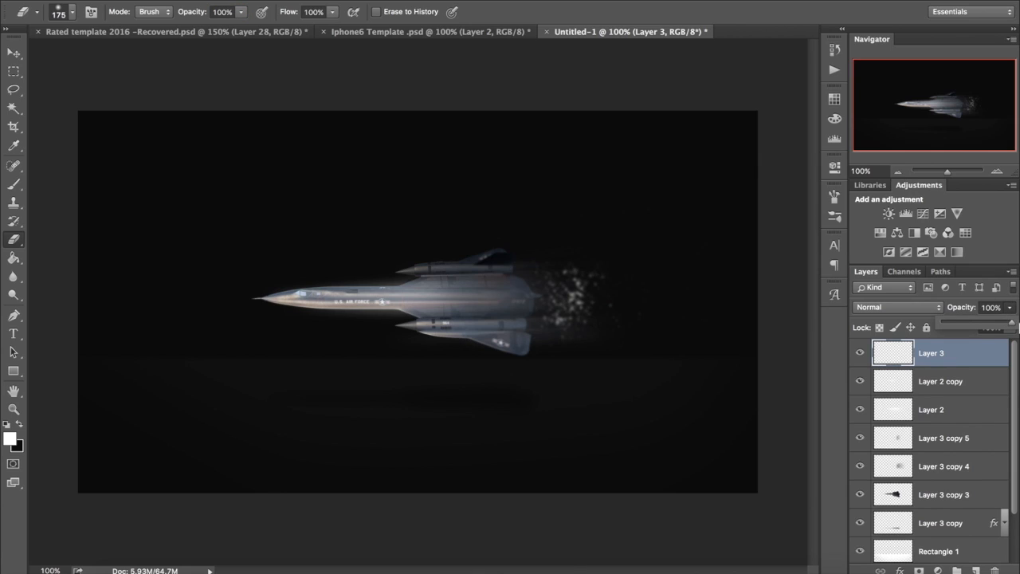
{"action": "left_click", "coordinate": [939, 310]}
{"action": "left_click", "coordinate": [912, 458]}
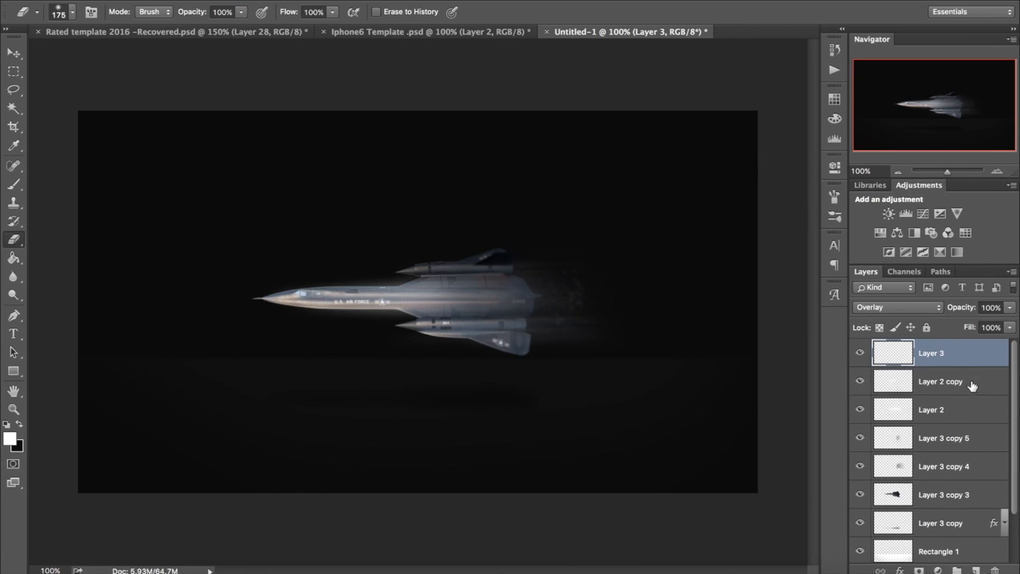
Step: Add a new layer above Layer 3 and stamp white debris behind the jet, near the canvas edge, with the 1881-pixel particle brush
{"action": "left_click", "coordinate": [975, 571]}
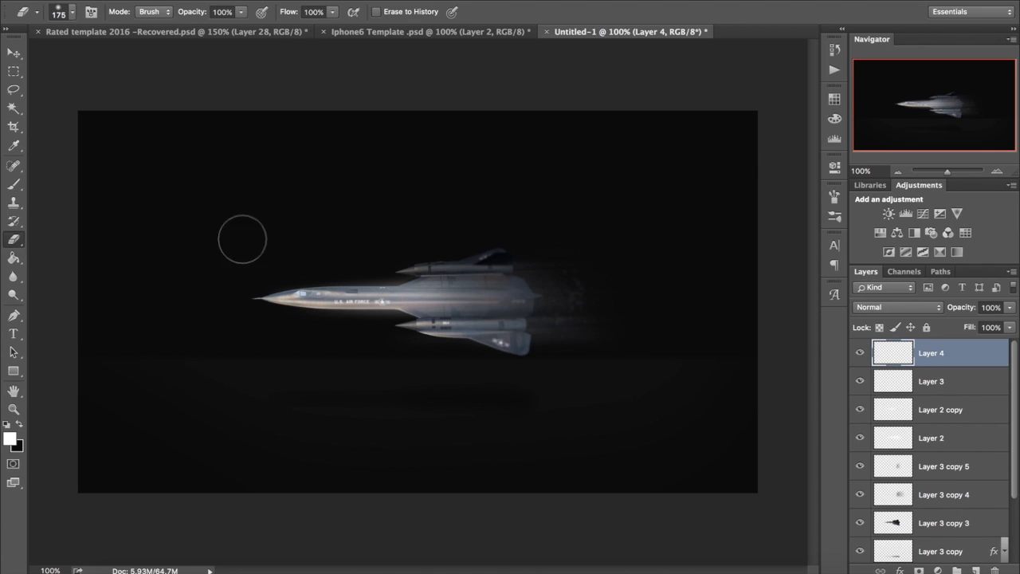
{"action": "left_click", "coordinate": [13, 184]}
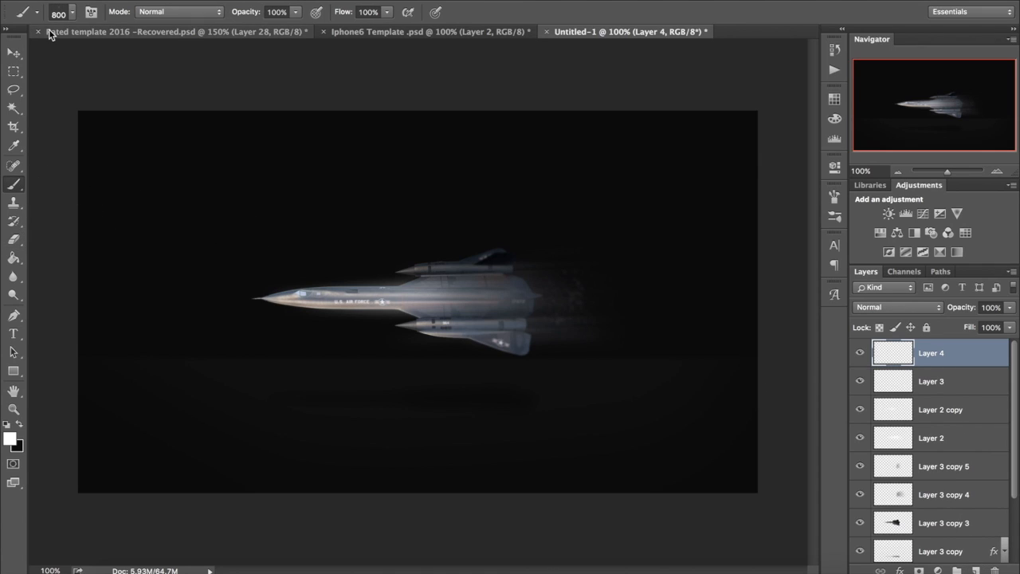
{"action": "left_click", "coordinate": [67, 16]}
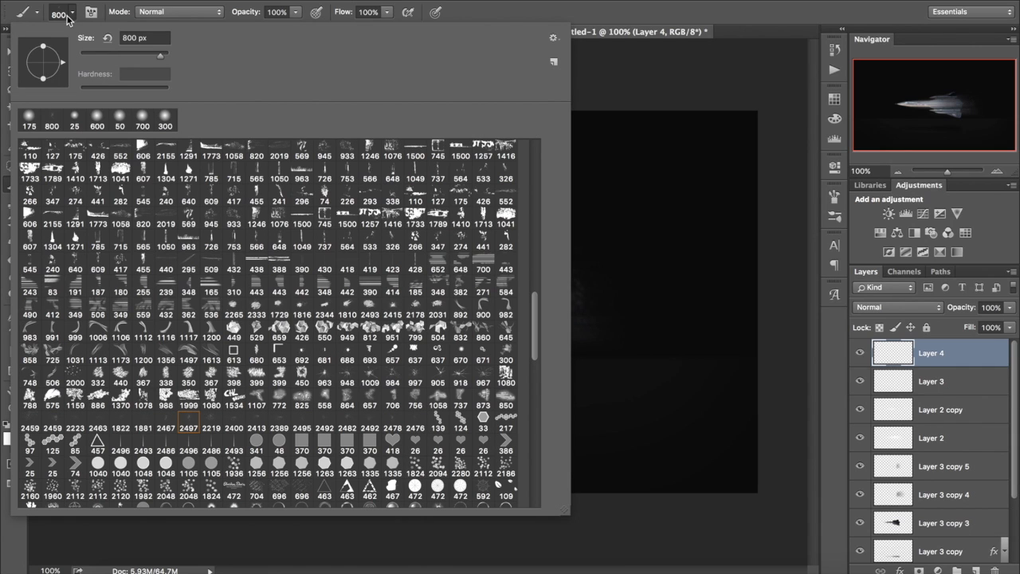
{"action": "left_click", "coordinate": [143, 424]}
{"action": "left_click", "coordinate": [319, 11]}
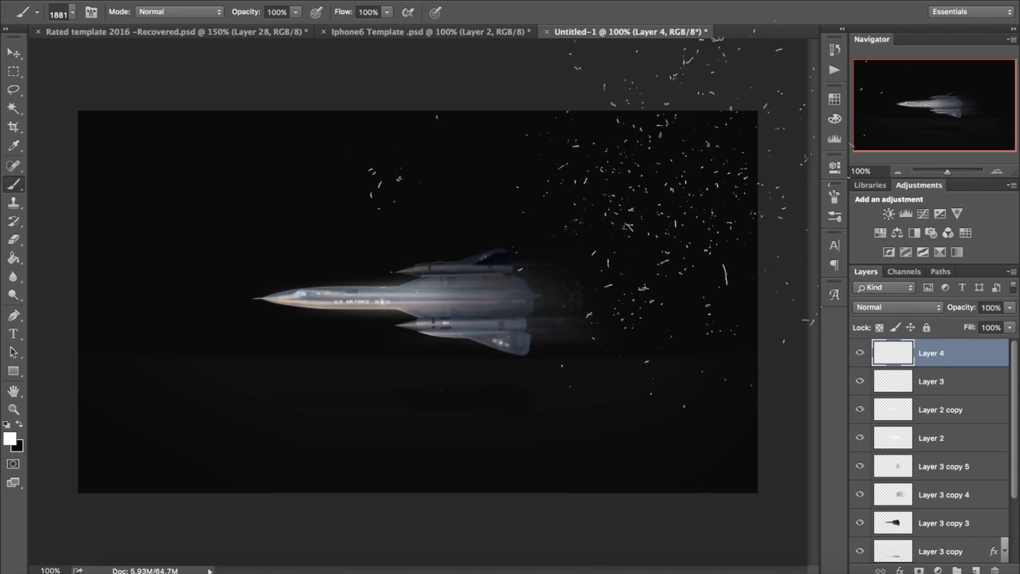
{"action": "left_click", "coordinate": [749, 273]}
{"action": "key", "text": "ctrl+z"}
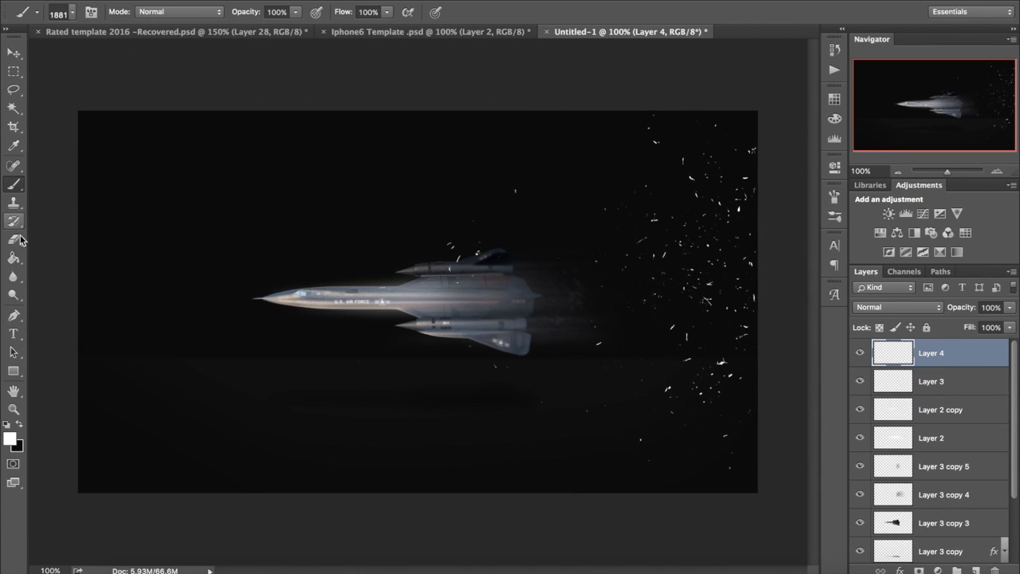
Step: Try erasing part of the debris on Layer 4 with an enlarged eraser, and undo the stroke
{"action": "left_click", "coordinate": [13, 238]}
{"action": "key", "text": "bracketright"}
{"action": "key", "text": "bracketright"}
{"action": "key", "text": "bracketright"}
{"action": "key", "text": "bracketright"}
{"action": "key", "text": "bracketright"}
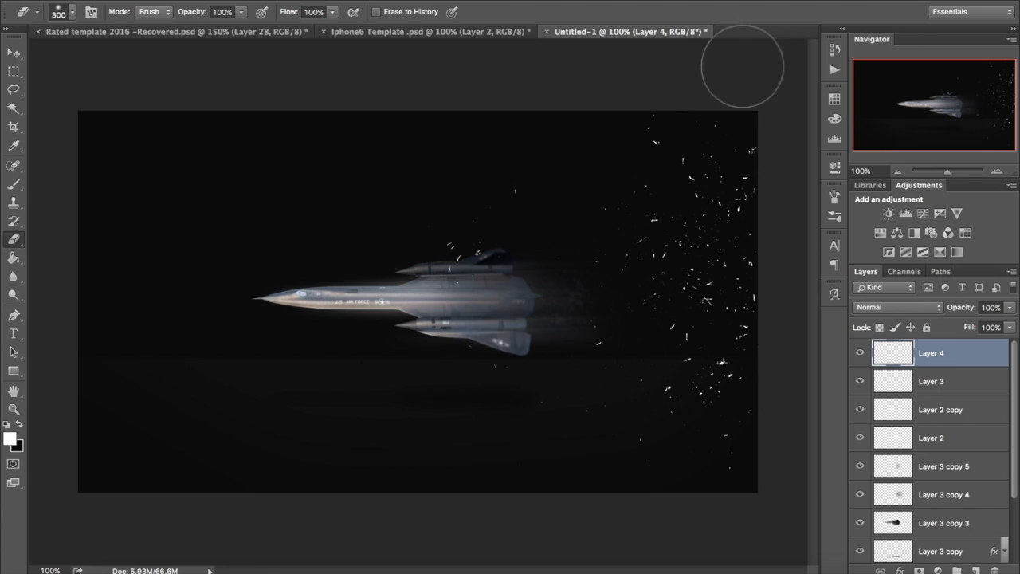
{"action": "mouse_move", "coordinate": [693, 94]}
{"action": "left_mouse_down"}
{"action": "mouse_move", "coordinate": [779, 329]}
{"action": "mouse_move", "coordinate": [717, 437]}
{"action": "mouse_move", "coordinate": [565, 460]}
{"action": "mouse_move", "coordinate": [422, 444]}
{"action": "mouse_move", "coordinate": [633, 438]}
{"action": "left_mouse_up"}
{"action": "key", "text": "ctrl+z"}
Step: Apply a short-distance Motion Blur at a 3° angle to Layer 4's debris and erase its outer parts with the 600-pixel eraser
{"action": "left_click", "coordinate": [345, 1]}
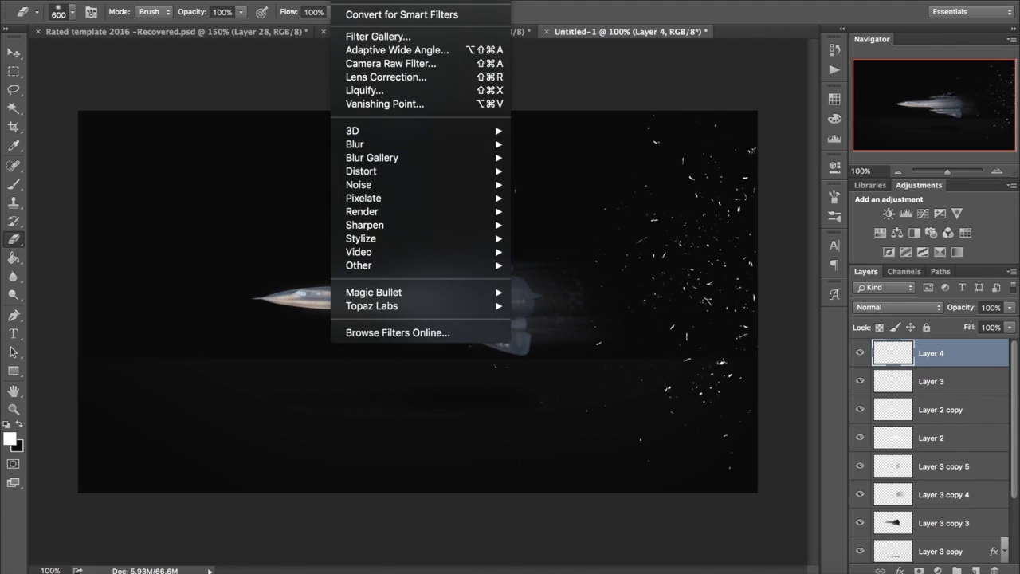
{"action": "mouse_move", "coordinate": [403, 145]}
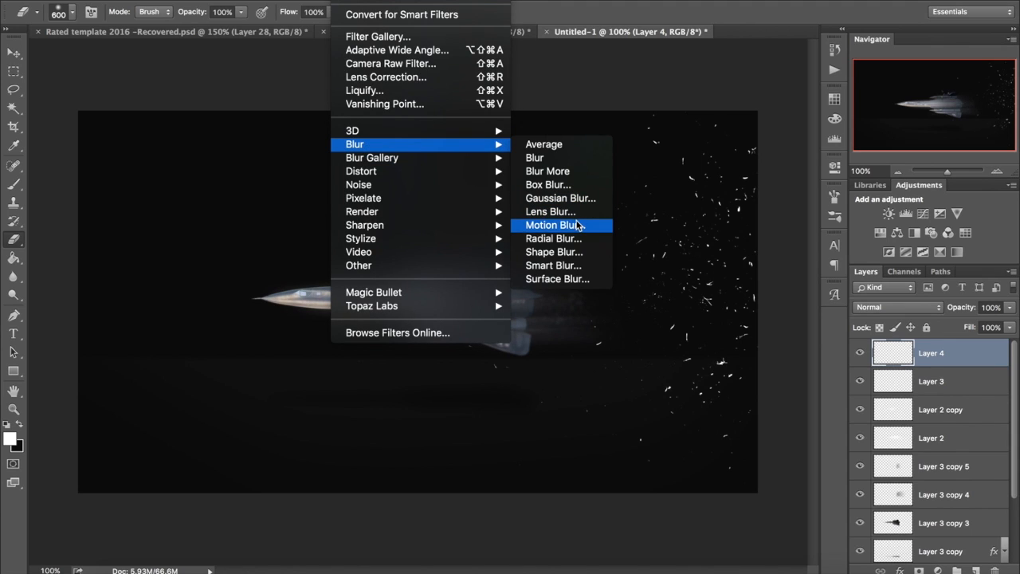
{"action": "left_click", "coordinate": [578, 226]}
{"action": "left_click", "coordinate": [705, 402]}
{"action": "left_click_drag", "start_coordinate": [705, 399], "coordinate": [684, 403]}
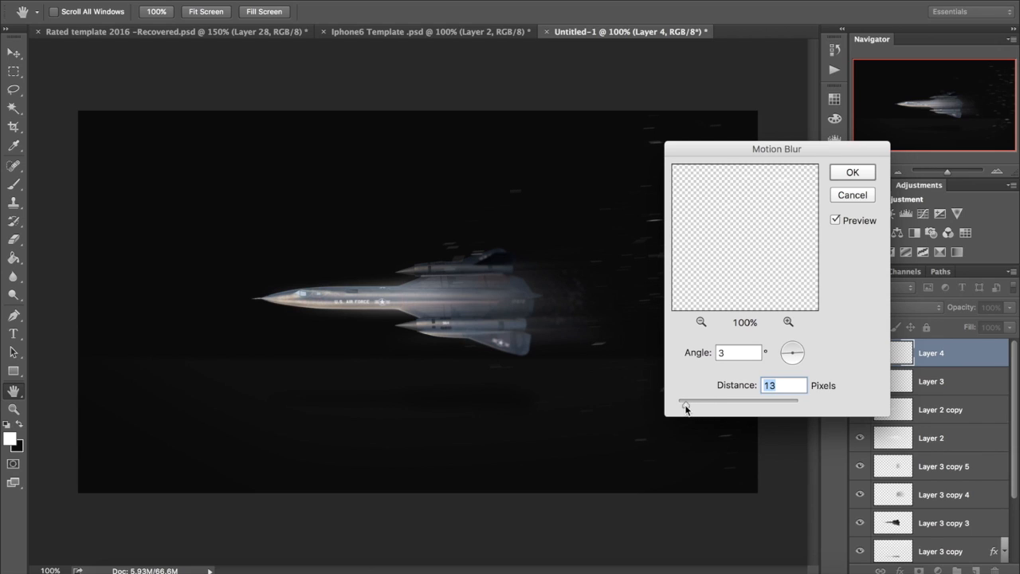
{"action": "key", "text": "Return"}
{"action": "key", "text": "e"}
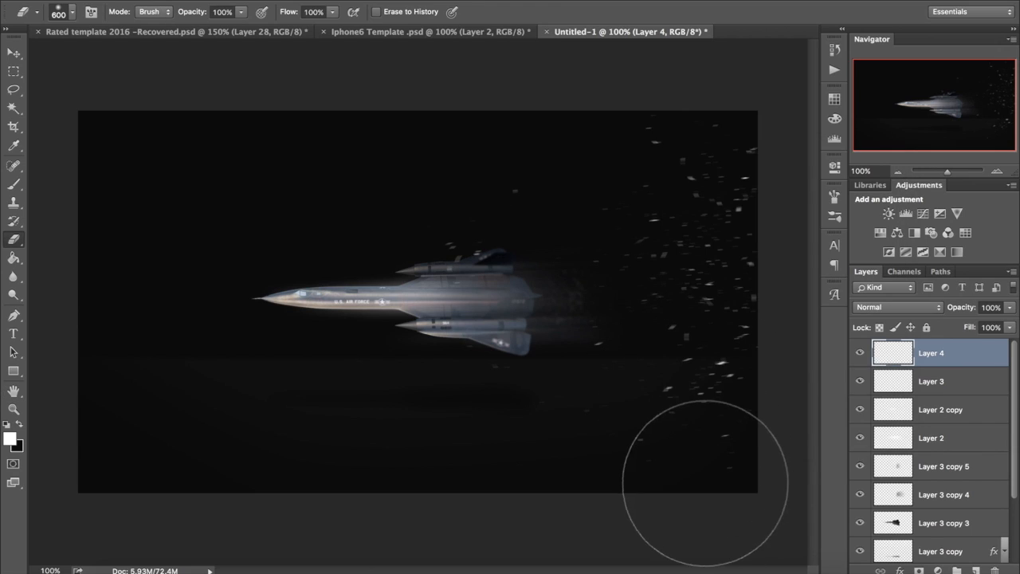
{"action": "mouse_move", "coordinate": [499, 143]}
{"action": "left_mouse_down"}
{"action": "mouse_move", "coordinate": [661, 86]}
{"action": "mouse_move", "coordinate": [663, 115]}
{"action": "mouse_move", "coordinate": [743, 118]}
{"action": "left_mouse_up"}
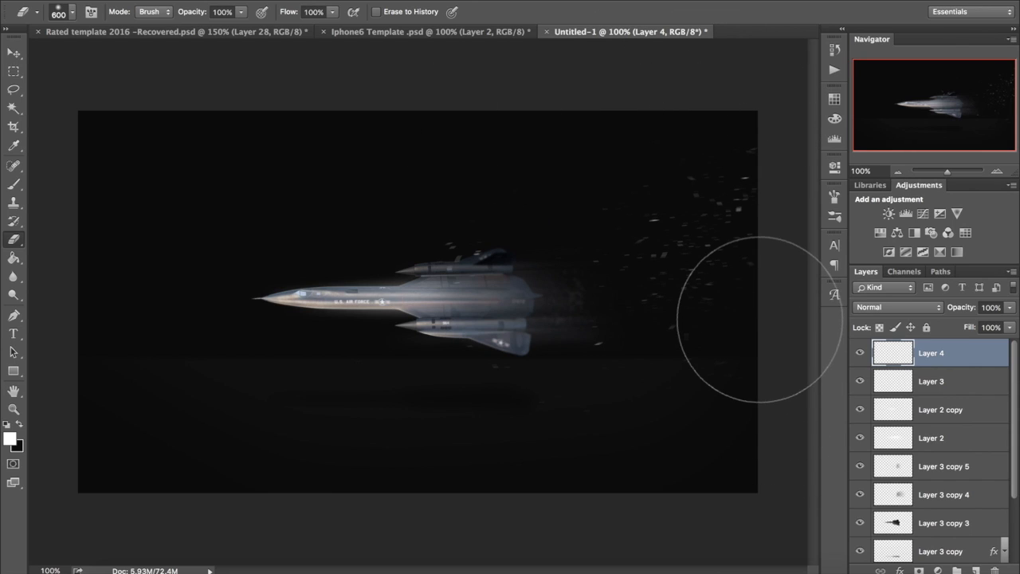
Step: Set Layer 4's blend mode to Overlay and duplicate the layer three times to strengthen the debris
{"action": "left_click", "coordinate": [898, 307]}
{"action": "left_click", "coordinate": [908, 460]}
{"action": "key", "text": "ctrl+j"}
{"action": "key", "text": "ctrl+j"}
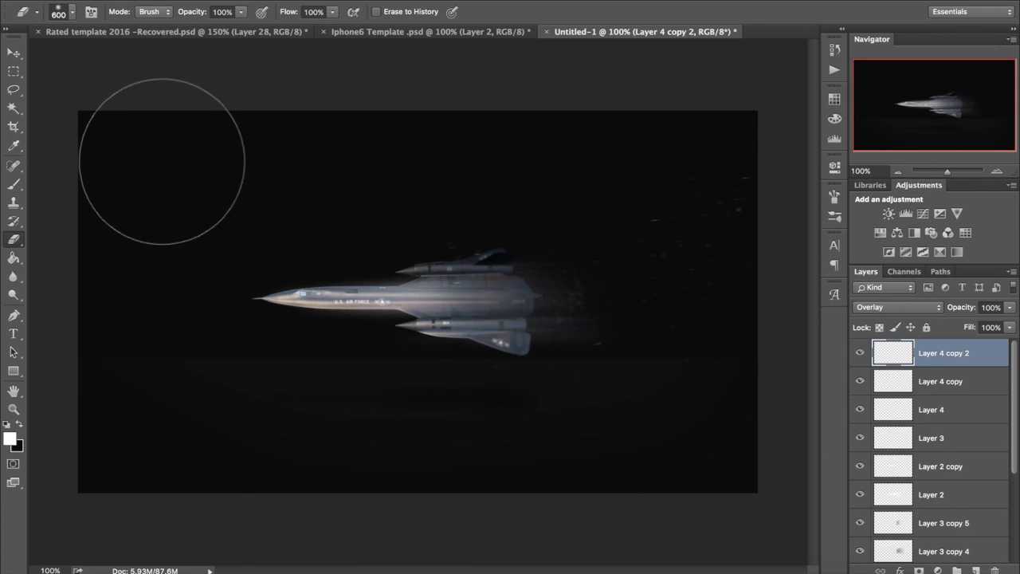
{"action": "left_click", "coordinate": [13, 53]}
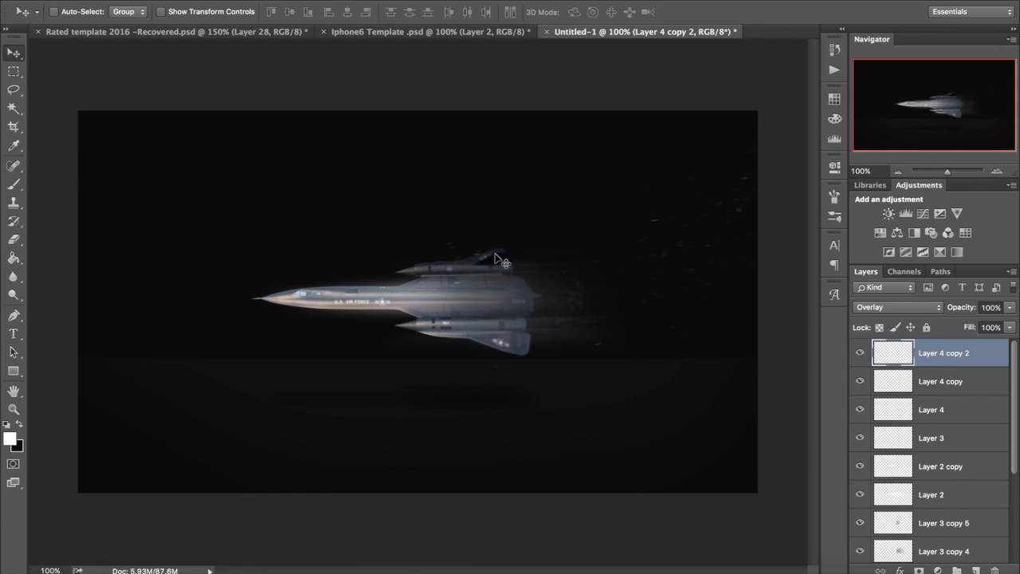
{"action": "left_click_drag", "start_coordinate": [501, 261], "coordinate": [673, 318]}
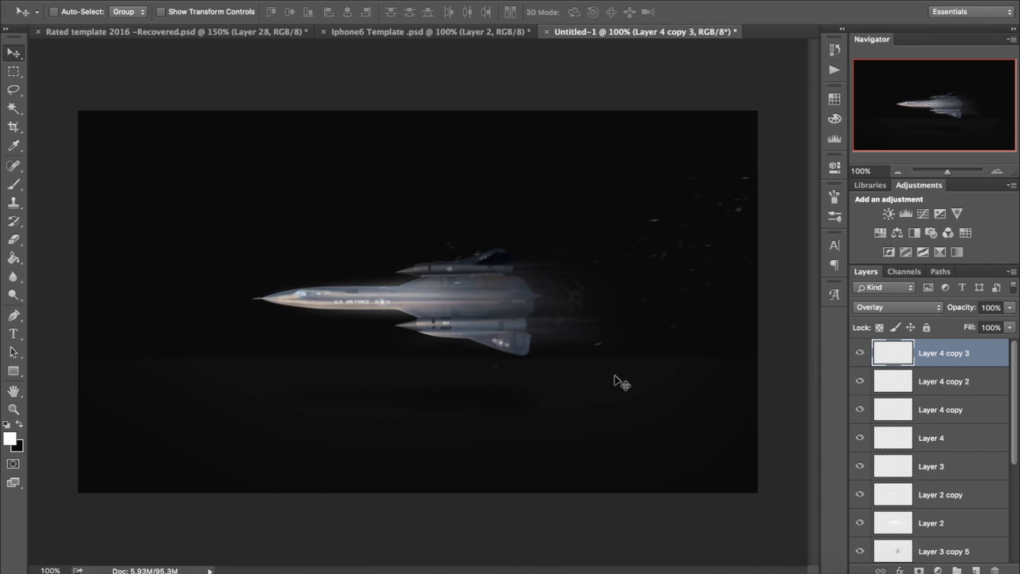
Step: Add a new layer above Layer 4 copy 3 and stamp white debris around the jet's tail with the particle brush at 1700 pixels
{"action": "left_click", "coordinate": [976, 571]}
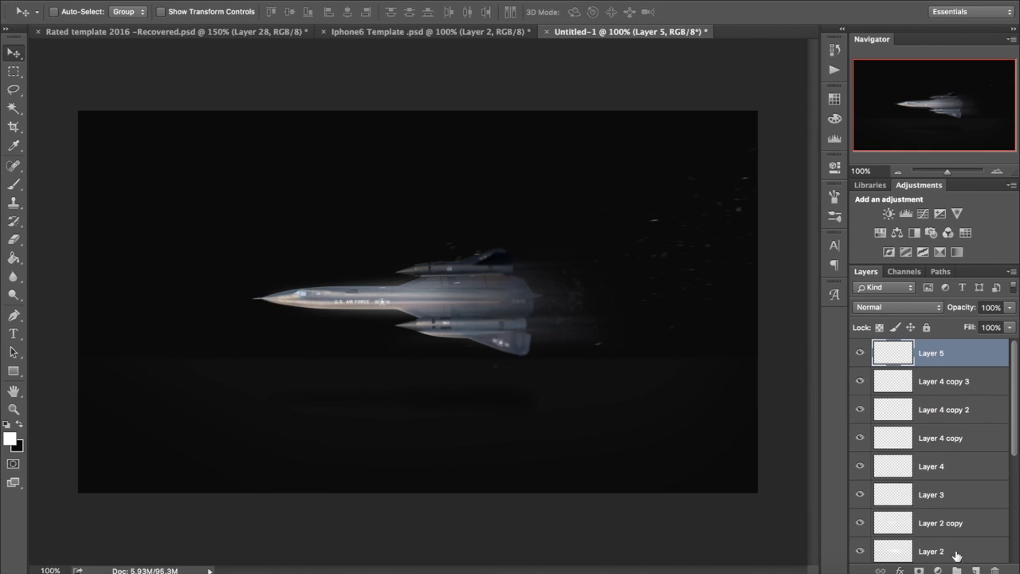
{"action": "left_click", "coordinate": [12, 184]}
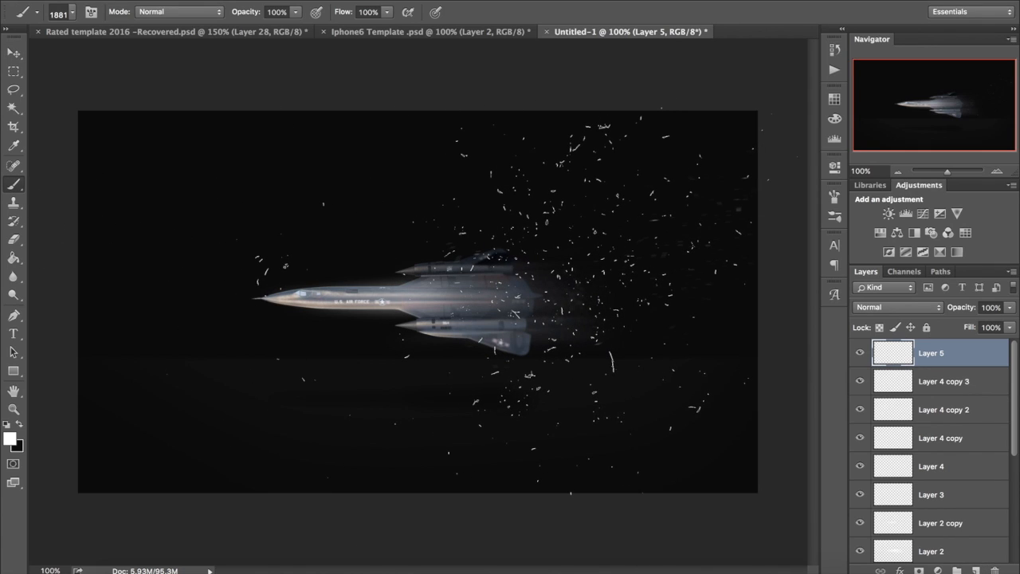
{"action": "key", "text": "bracketleft"}
{"action": "key", "text": "bracketleft"}
{"action": "left_click", "coordinate": [516, 317]}
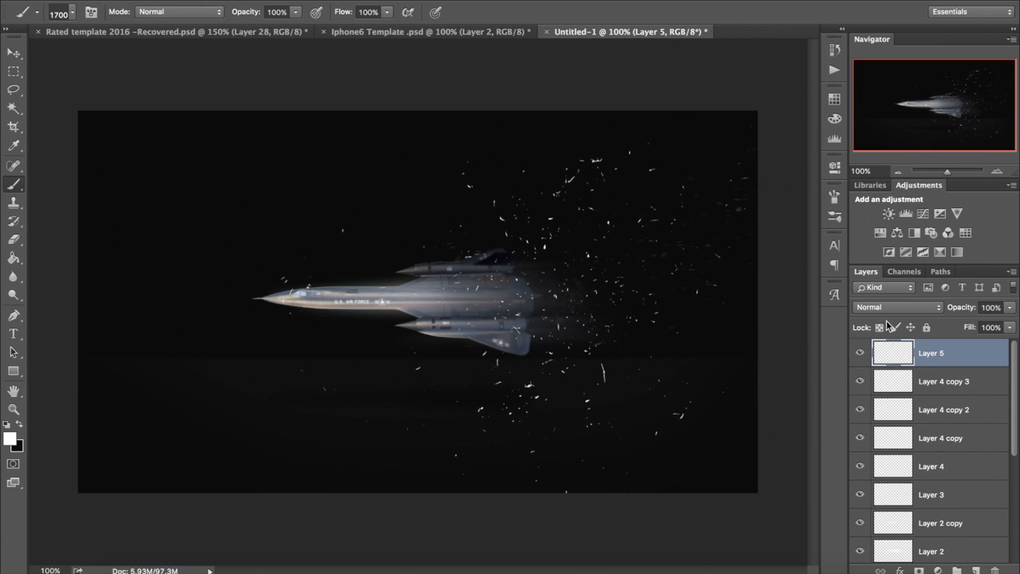
Step: Erase the outer debris on Layer 5 with the 600-pixel eraser and reapply the last Motion Blur to the layer
{"action": "left_click", "coordinate": [13, 239]}
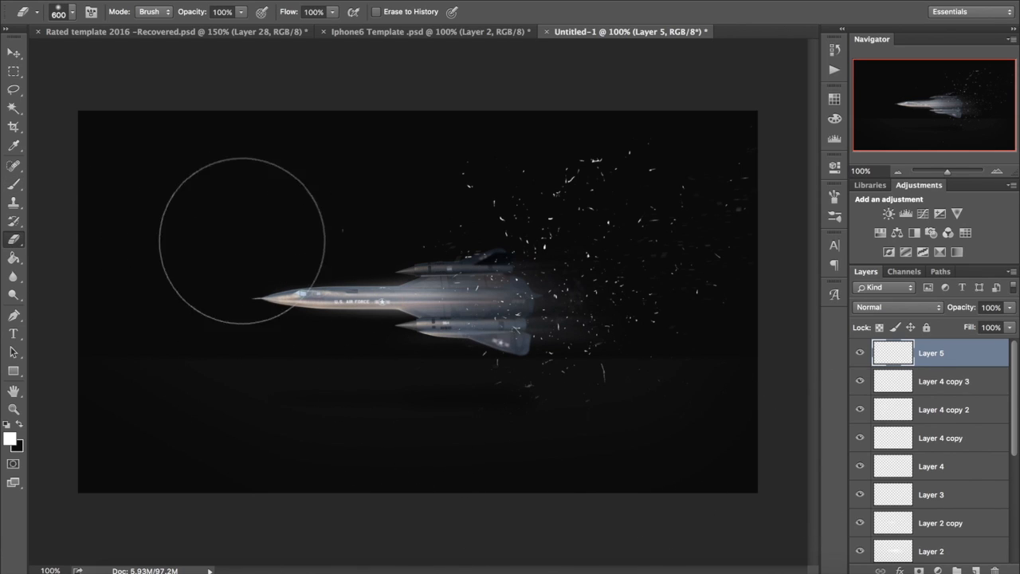
{"action": "mouse_move", "coordinate": [424, 352]}
{"action": "left_mouse_down"}
{"action": "mouse_move", "coordinate": [478, 220]}
{"action": "mouse_move", "coordinate": [551, 155]}
{"action": "mouse_move", "coordinate": [748, 452]}
{"action": "mouse_move", "coordinate": [423, 443]}
{"action": "left_mouse_up"}
{"action": "left_click", "coordinate": [345, 1]}
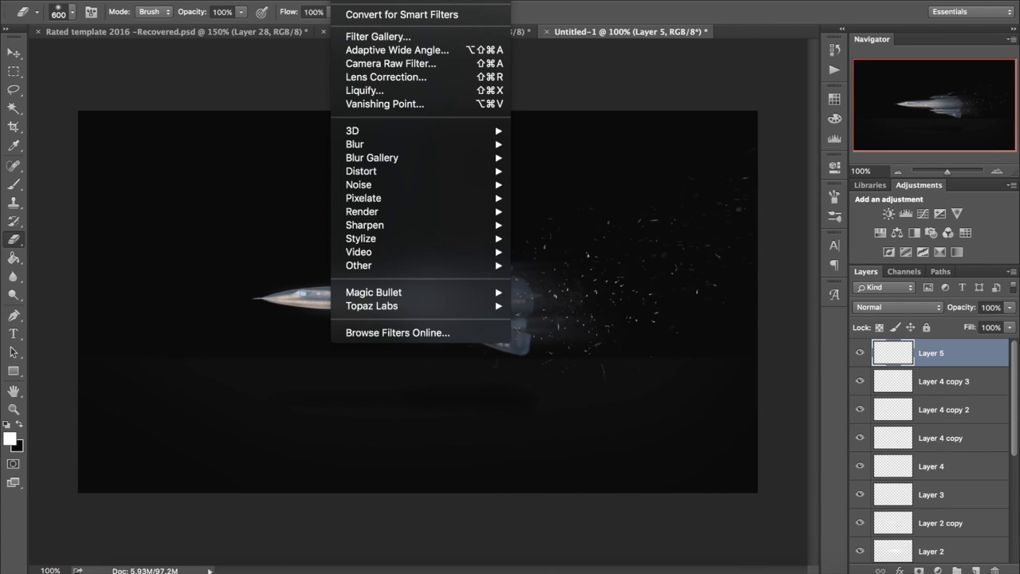
{"action": "left_click", "coordinate": [342, 1]}
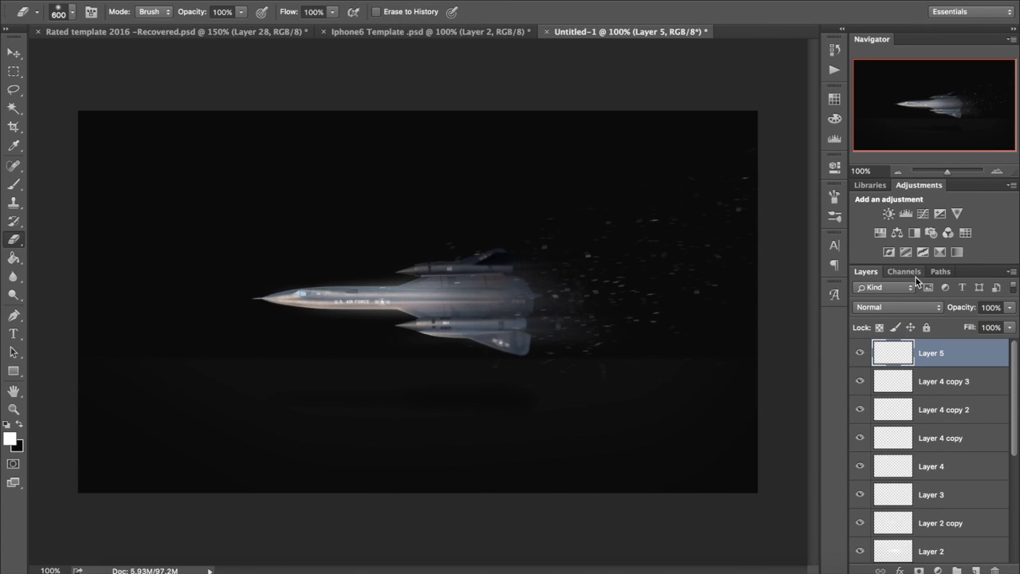
Step: Try Soft Light on Layer 5, set its blend mode to Overlay, and duplicate the layer twice
{"action": "left_click", "coordinate": [880, 305]}
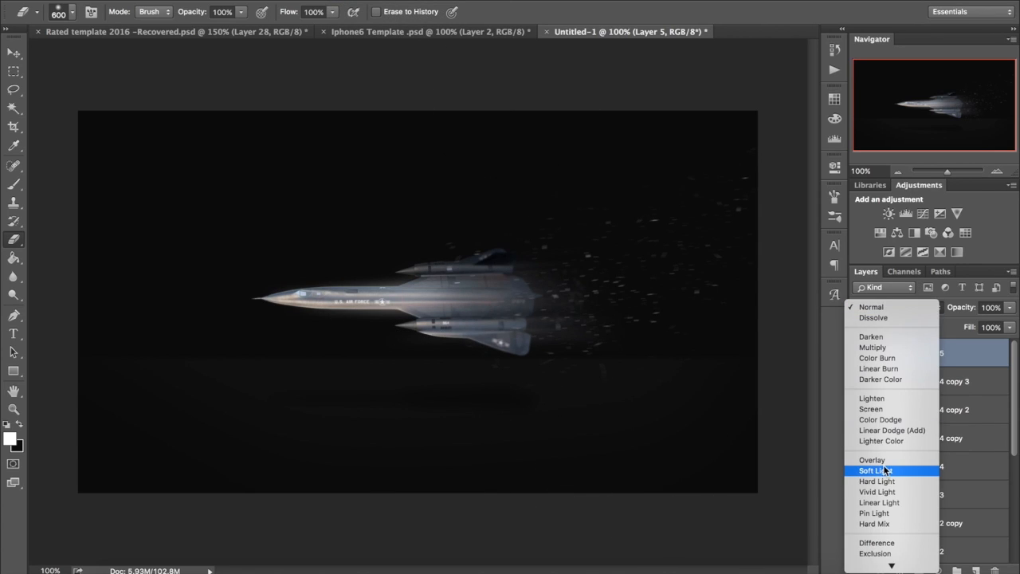
{"action": "left_click", "coordinate": [884, 470]}
{"action": "left_click", "coordinate": [885, 308]}
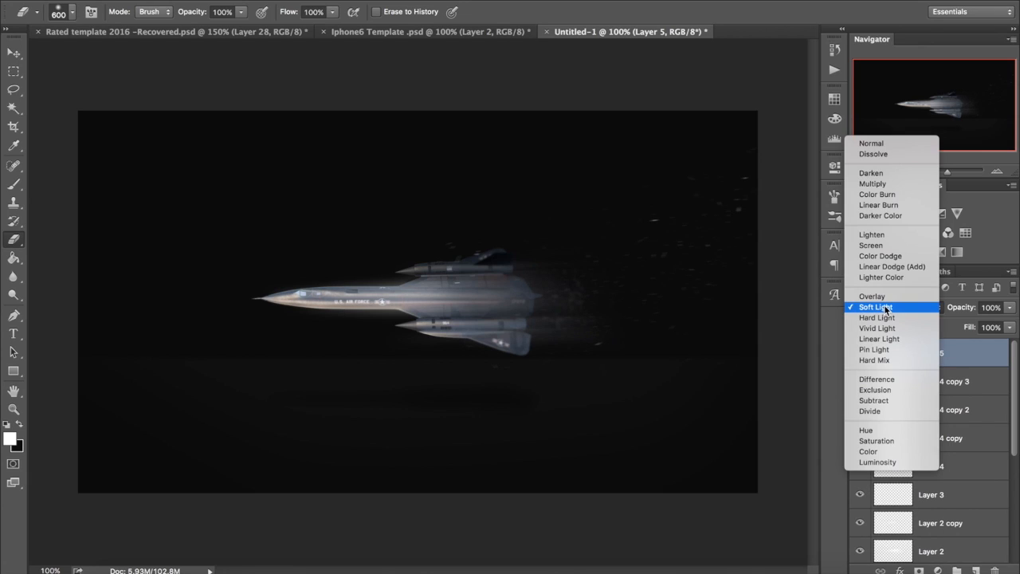
{"action": "left_click", "coordinate": [881, 296]}
{"action": "key", "text": "ctrl+j"}
{"action": "key", "text": "ctrl+j"}
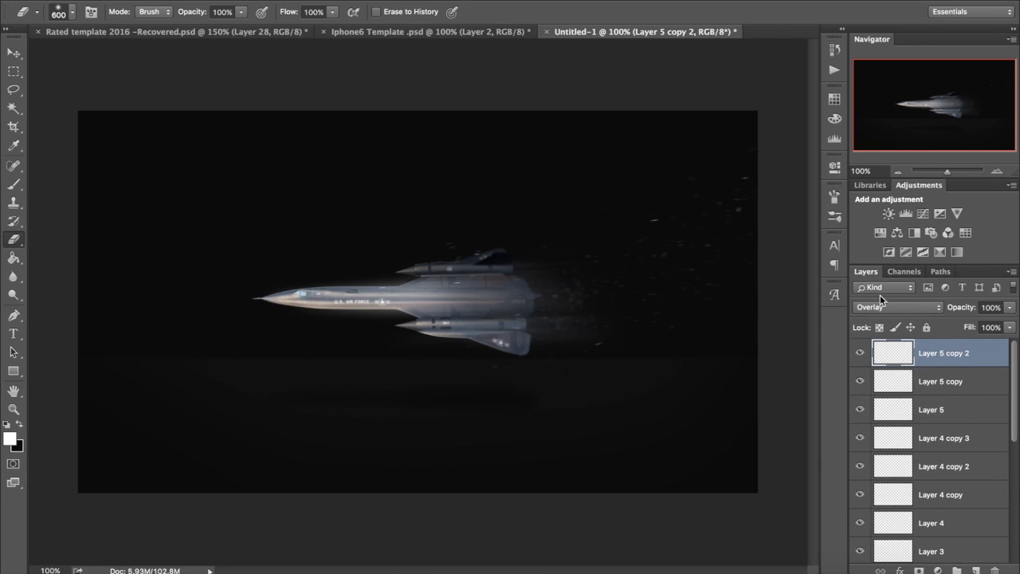
{"action": "left_click", "coordinate": [14, 51]}
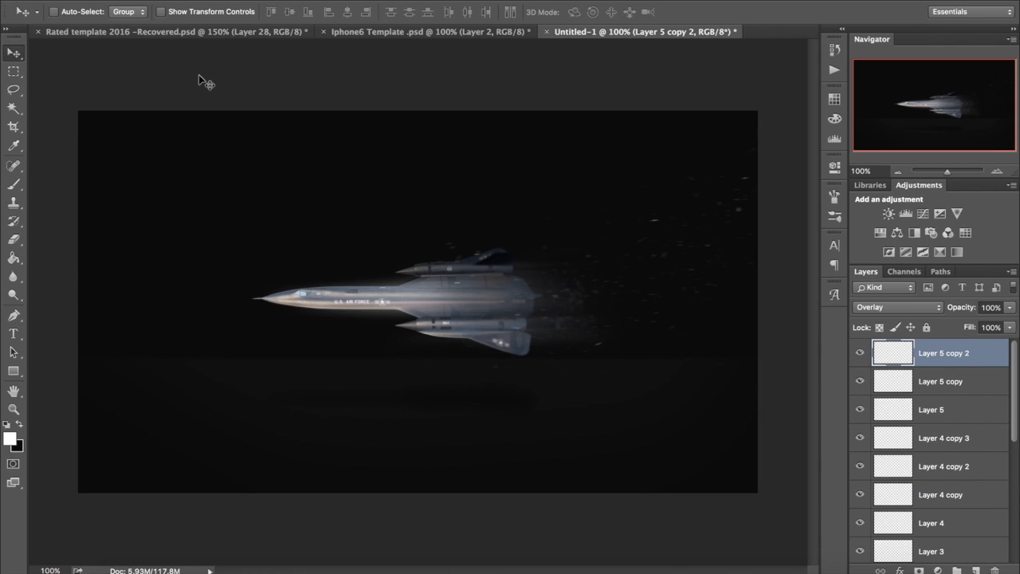
Step: Examine the dark background by toggling the visibility of Rectangle 1, and reselect Layer 5 copy 2
{"action": "scroll", "coordinate": [928, 478], "scroll_direction": "down", "scroll_amount": 5}
{"action": "left_click", "coordinate": [929, 522]}
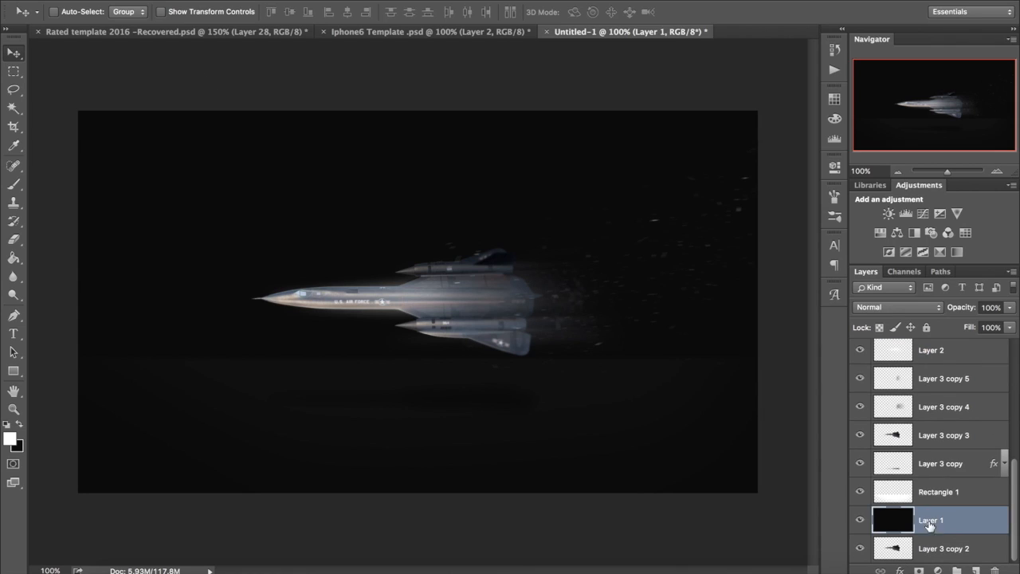
{"action": "left_click", "coordinate": [859, 492]}
{"action": "scroll", "coordinate": [924, 382], "scroll_direction": "up", "scroll_amount": 5}
{"action": "left_click", "coordinate": [948, 352]}
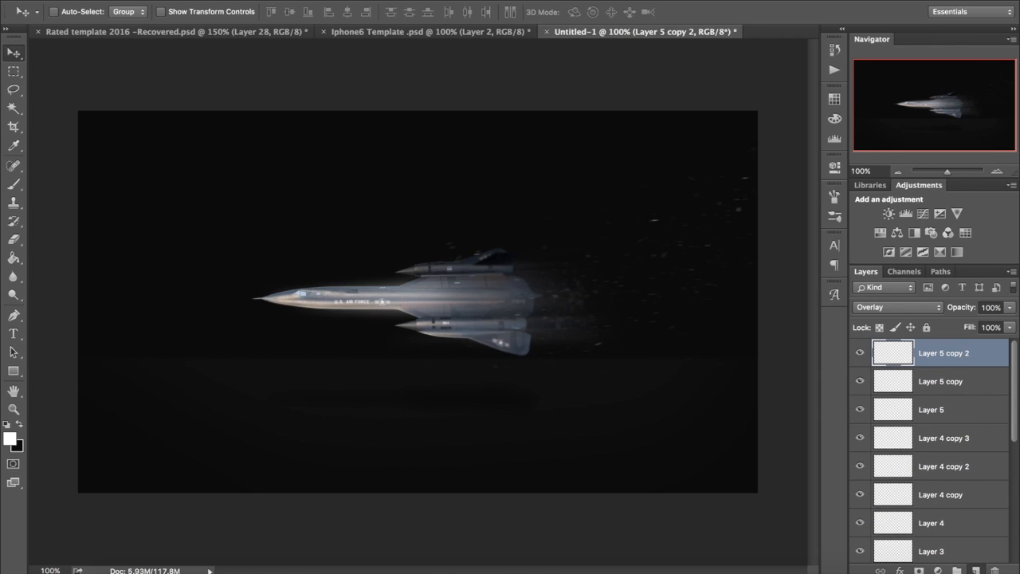
Step: Add a new layer above Layer 5 copy 2 and set up a hard round brush at 10 pixels
{"action": "left_click", "coordinate": [18, 185]}
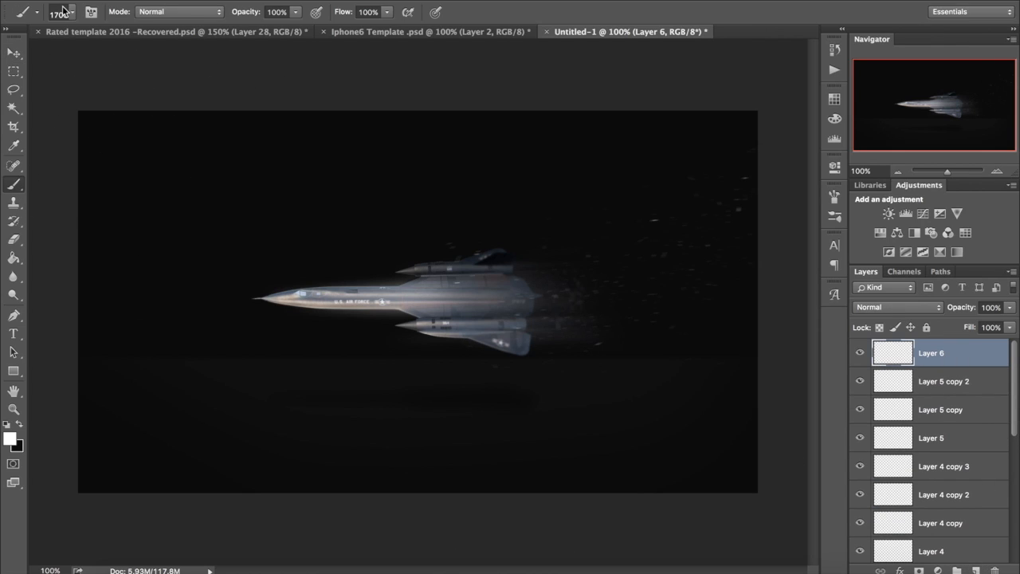
{"action": "left_click", "coordinate": [71, 12]}
{"action": "left_click", "coordinate": [95, 126]}
{"action": "left_click", "coordinate": [72, 11]}
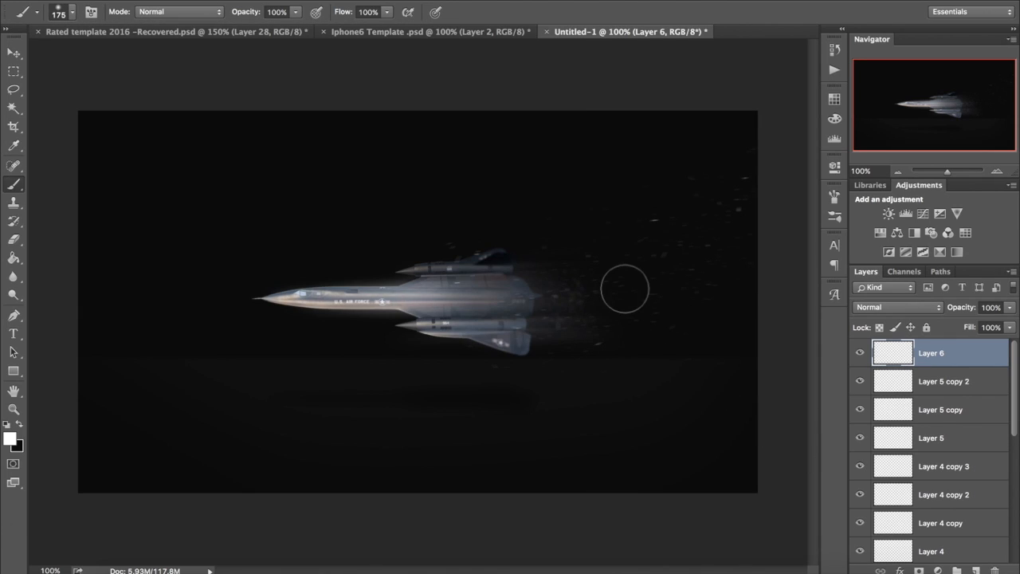
{"action": "left_click", "coordinate": [71, 11]}
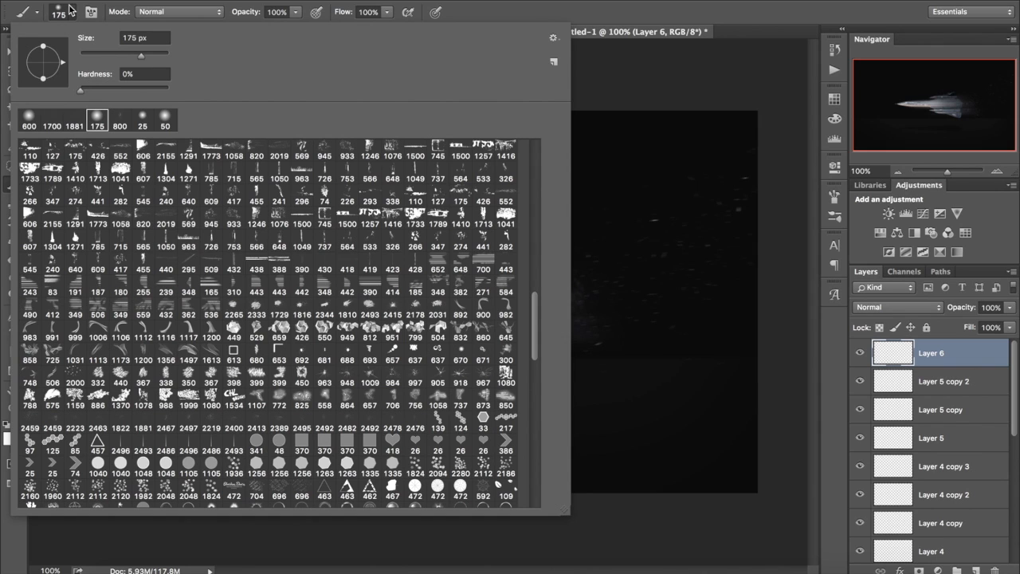
{"action": "left_click", "coordinate": [280, 2]}
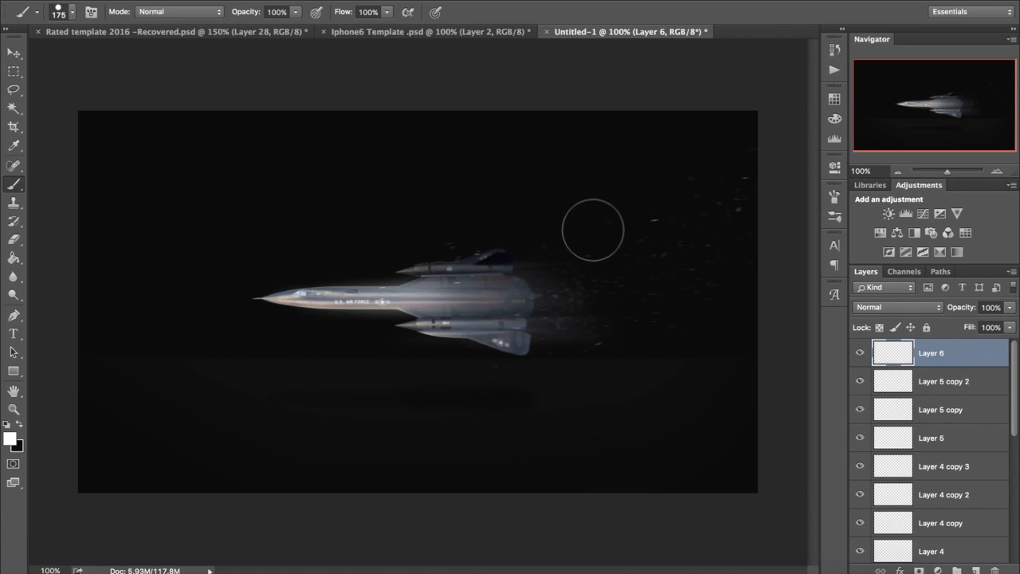
{"action": "key", "text": "bracketleft"}
{"action": "key", "text": "bracketleft"}
{"action": "key", "text": "bracketleft"}
{"action": "key", "text": "bracketleft"}
{"action": "key", "text": "bracketleft"}
{"action": "key", "text": "bracketleft"}
{"action": "key", "text": "bracketleft"}
{"action": "key", "text": "bracketleft"}
{"action": "key", "text": "bracketleft"}
{"action": "key", "text": "bracketleft"}
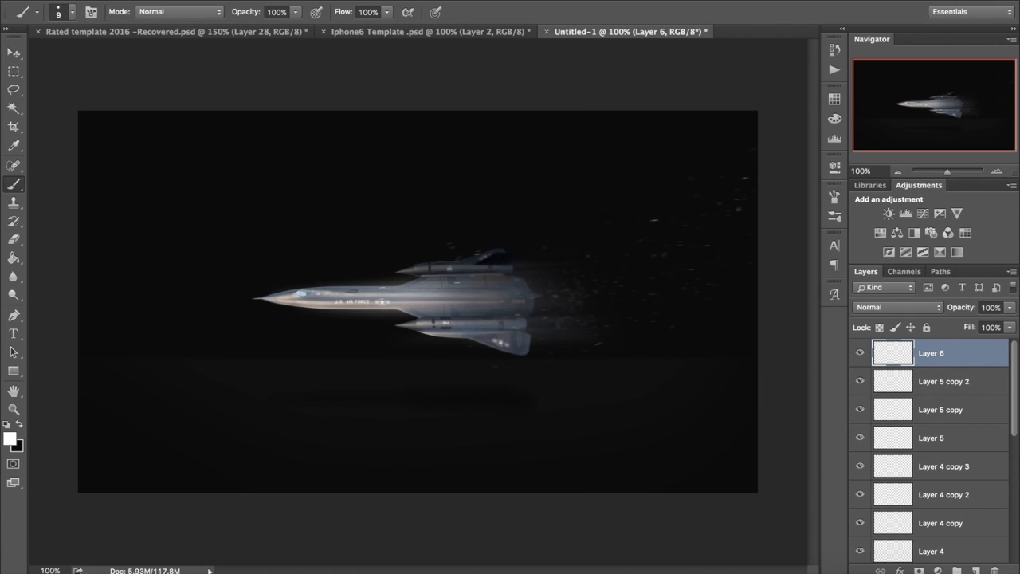
Step: Enable Shape Dynamics for the round brush with size, angle and roundness jitter all at 100%
{"action": "left_click", "coordinate": [834, 196]}
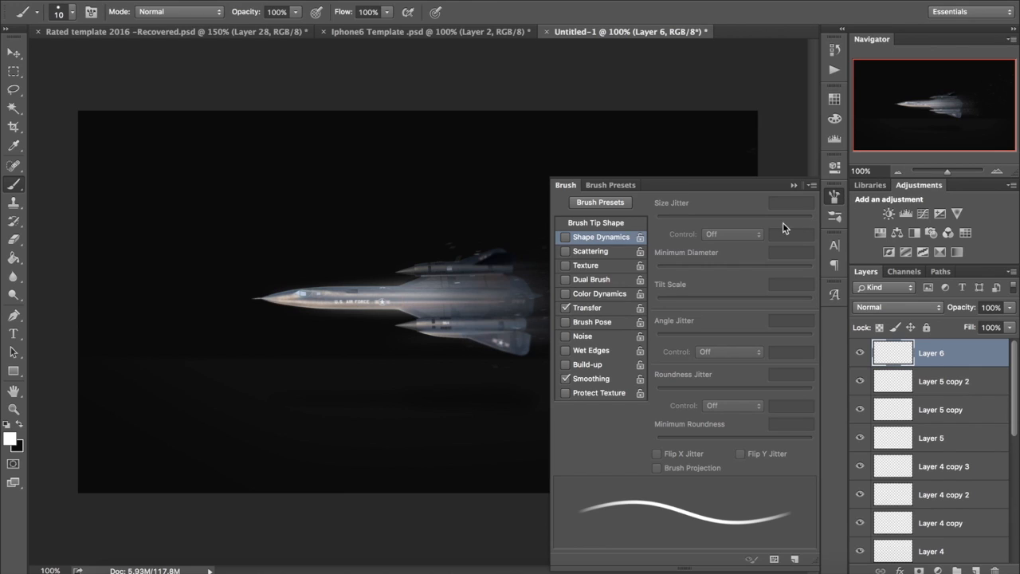
{"action": "left_click_drag", "start_coordinate": [691, 218], "coordinate": [817, 219]}
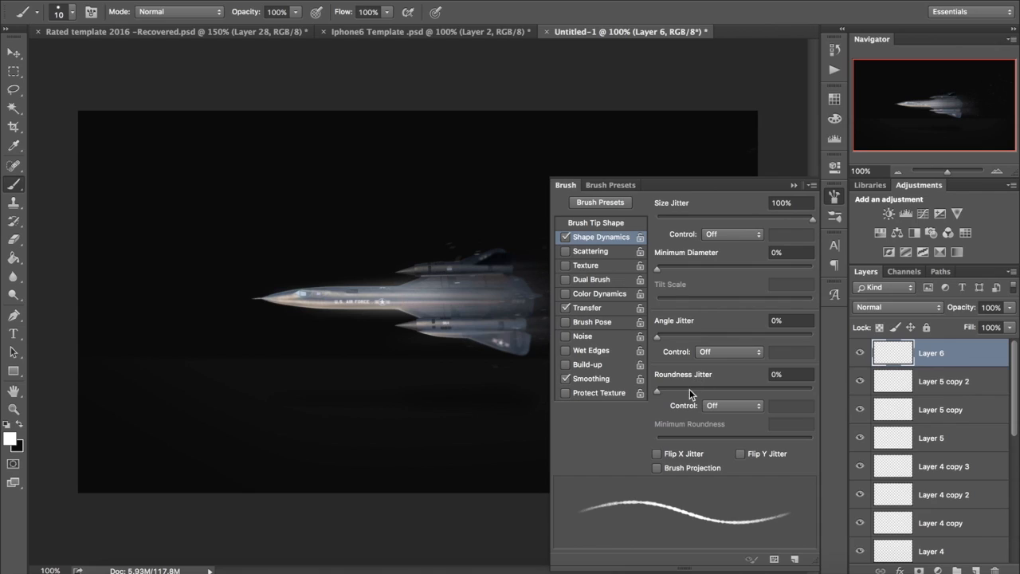
{"action": "left_click_drag", "start_coordinate": [689, 389], "coordinate": [829, 387]}
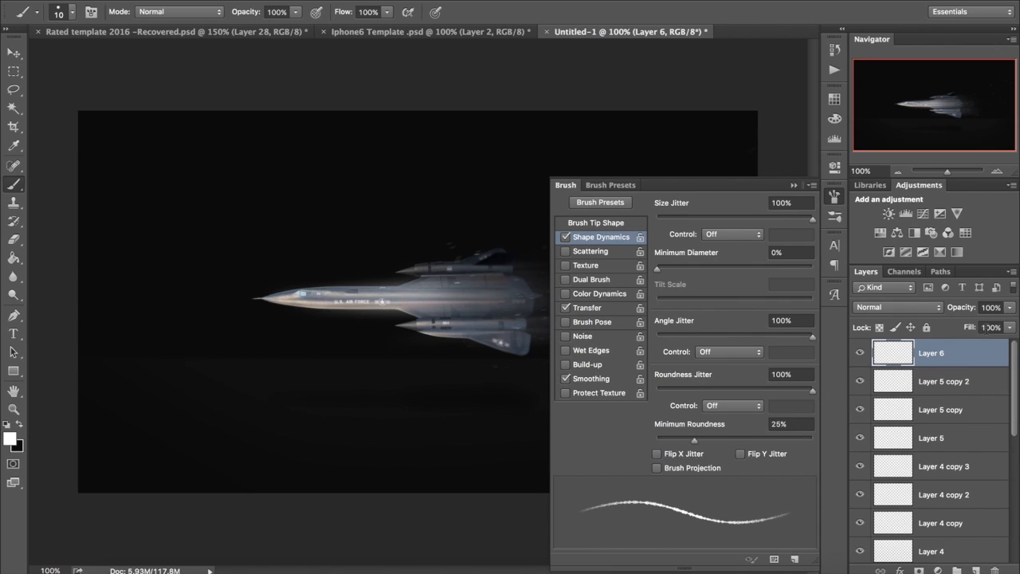
{"action": "left_click", "coordinate": [834, 196]}
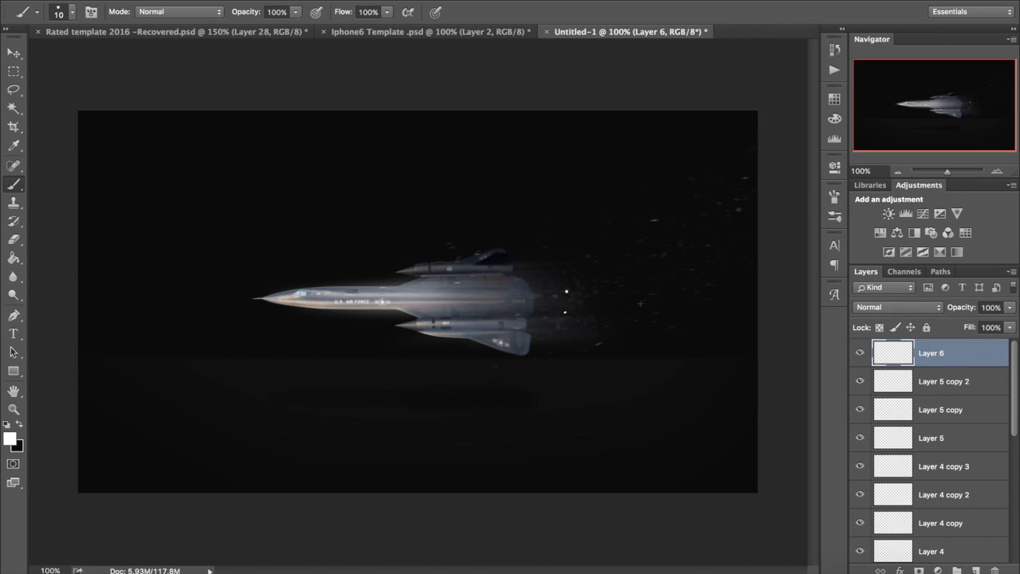
Step: Try stamping white dots behind the jet's tail on Layer 6, and delete the layer
{"action": "left_click", "coordinate": [605, 306]}
{"action": "left_click", "coordinate": [652, 333]}
{"action": "left_click", "coordinate": [558, 281]}
{"action": "left_click", "coordinate": [536, 303]}
{"action": "left_click", "coordinate": [13, 53]}
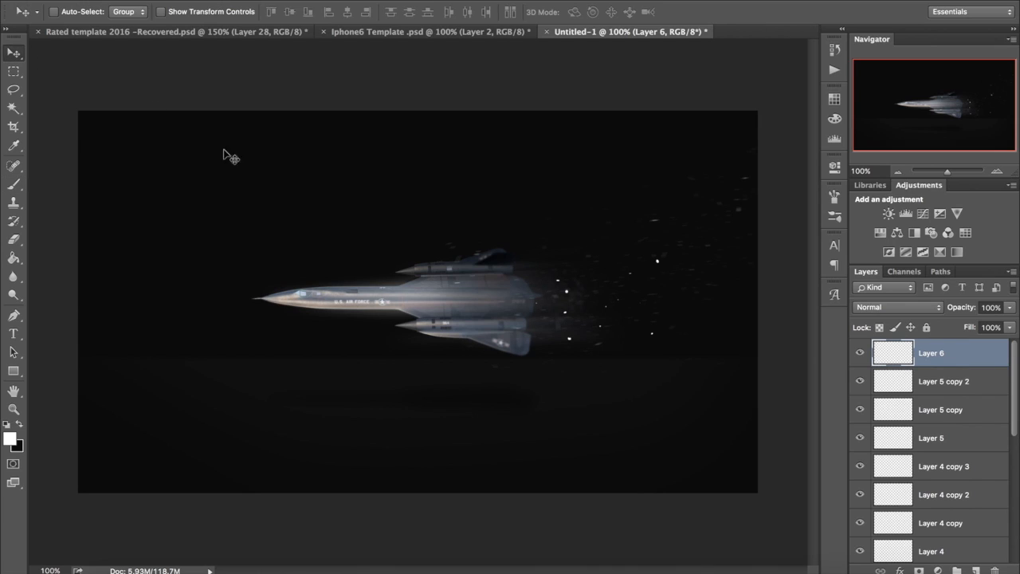
{"action": "key", "text": "Delete"}
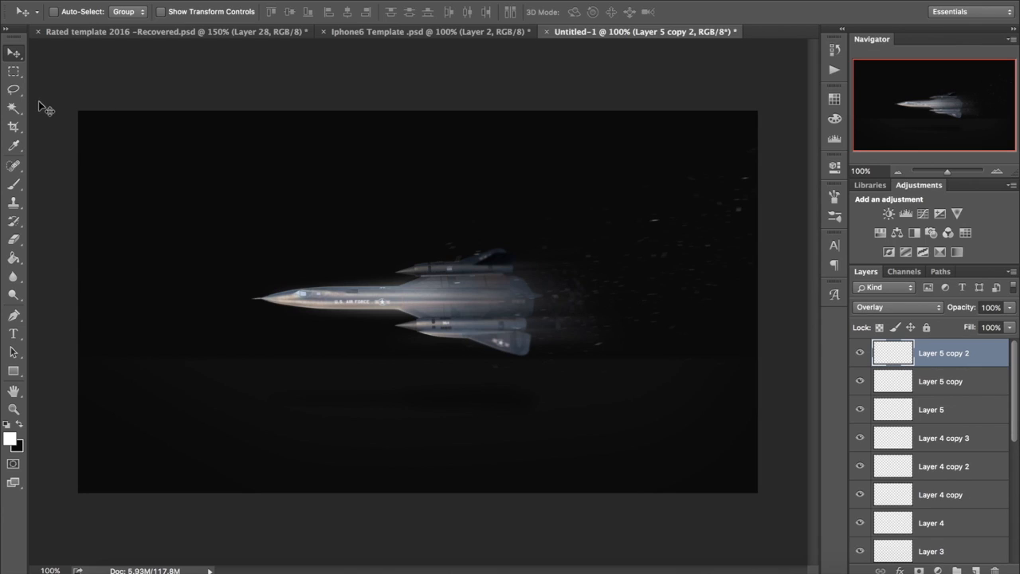